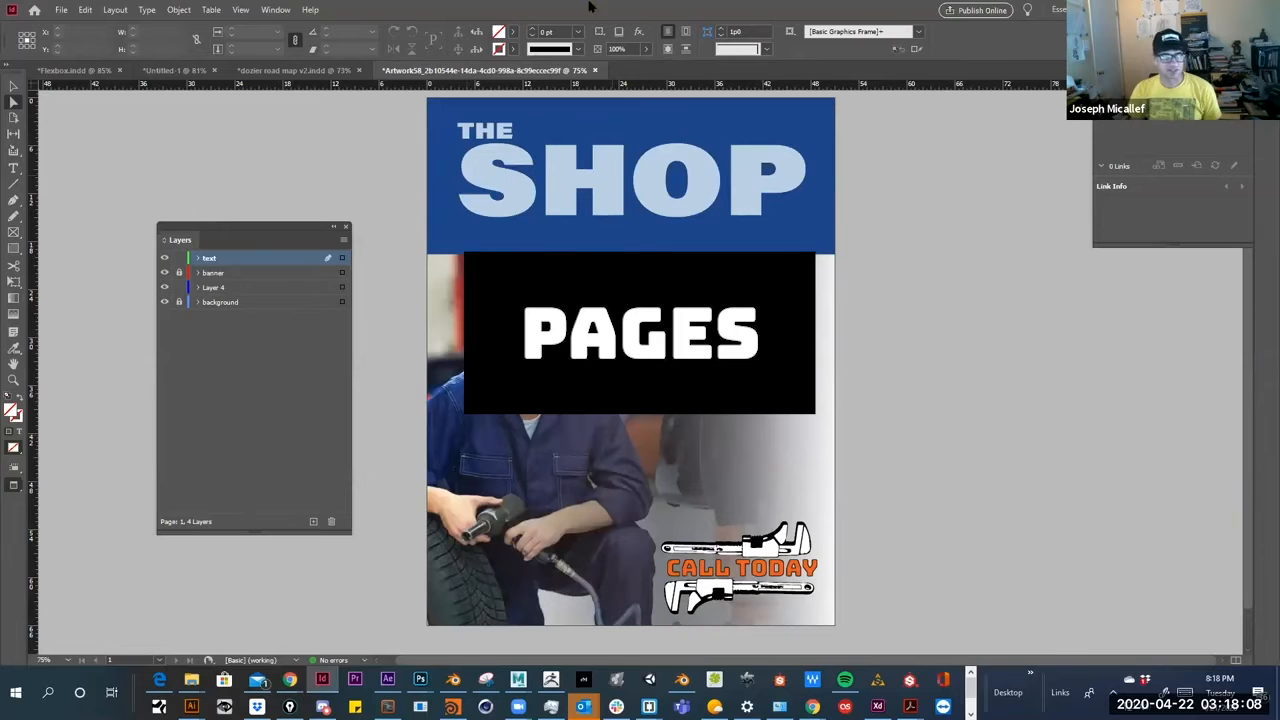
Open the Pages panel and reposition it beside the document
left_click(275, 10)
left_click(289, 279)
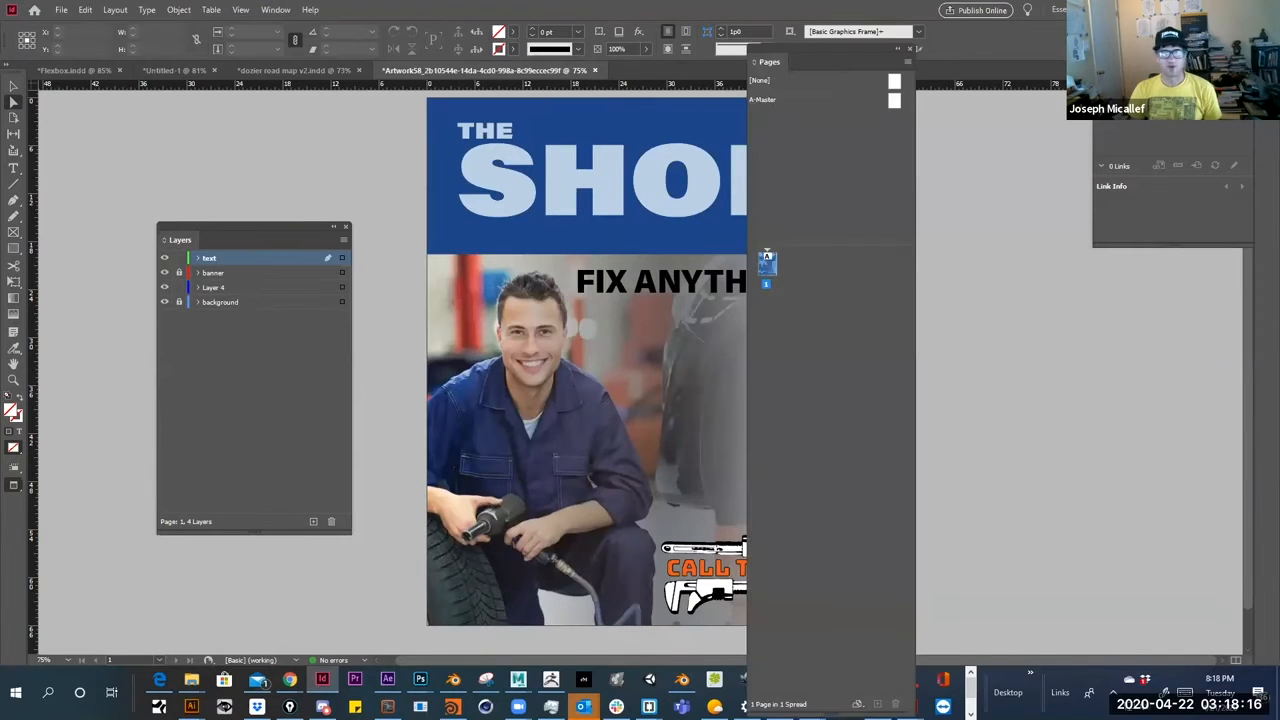
left_click_drag(796, 28, 921, 157)
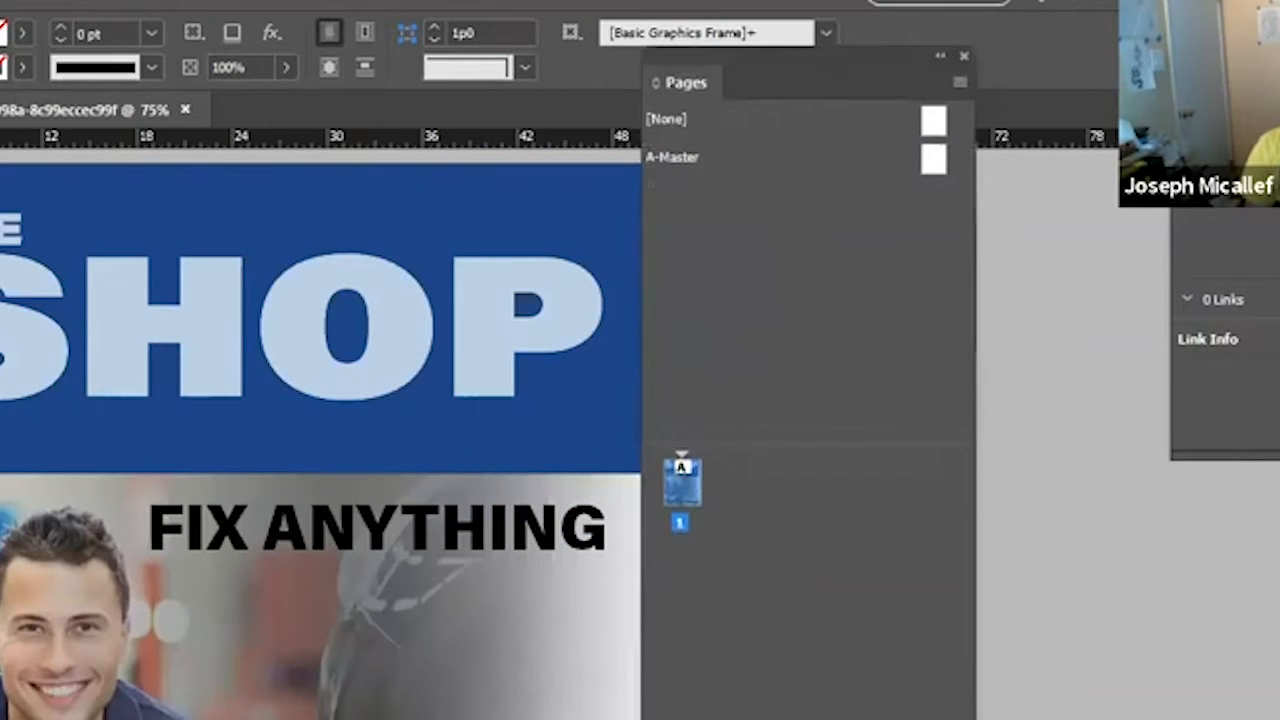
left_click_drag(976, 400, 897, 400)
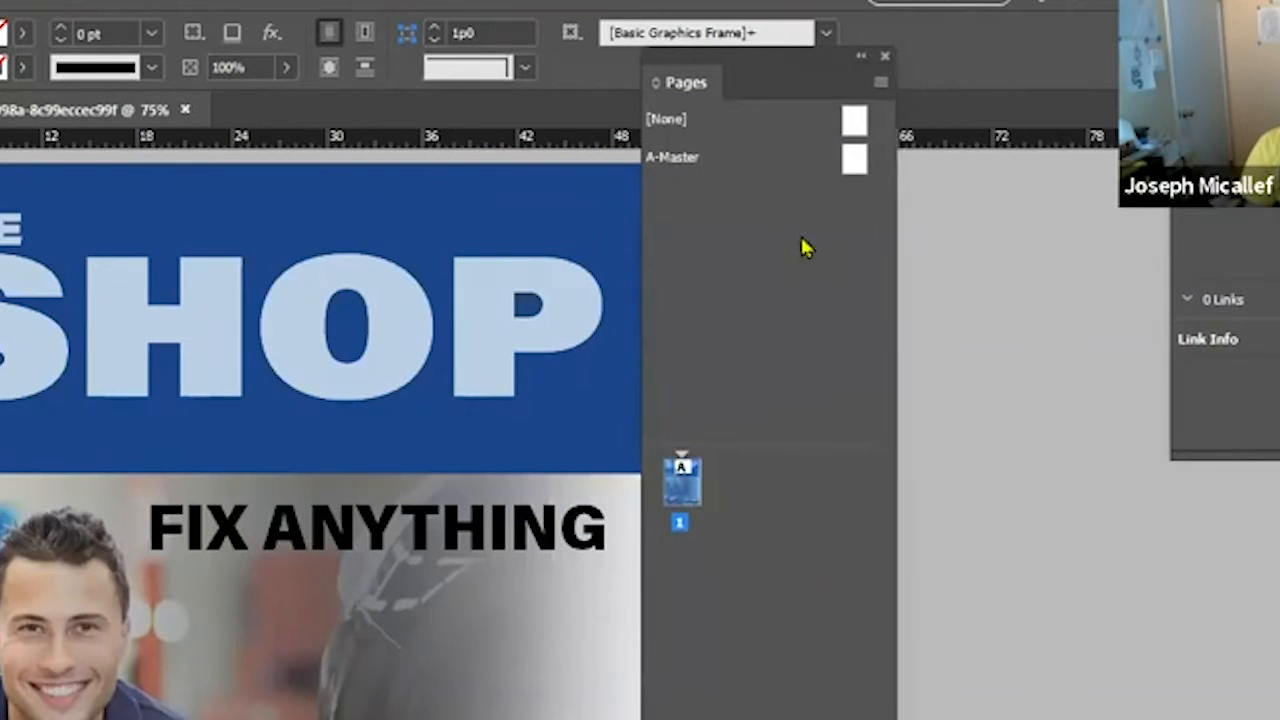
left_click_drag(668, 84, 849, 286)
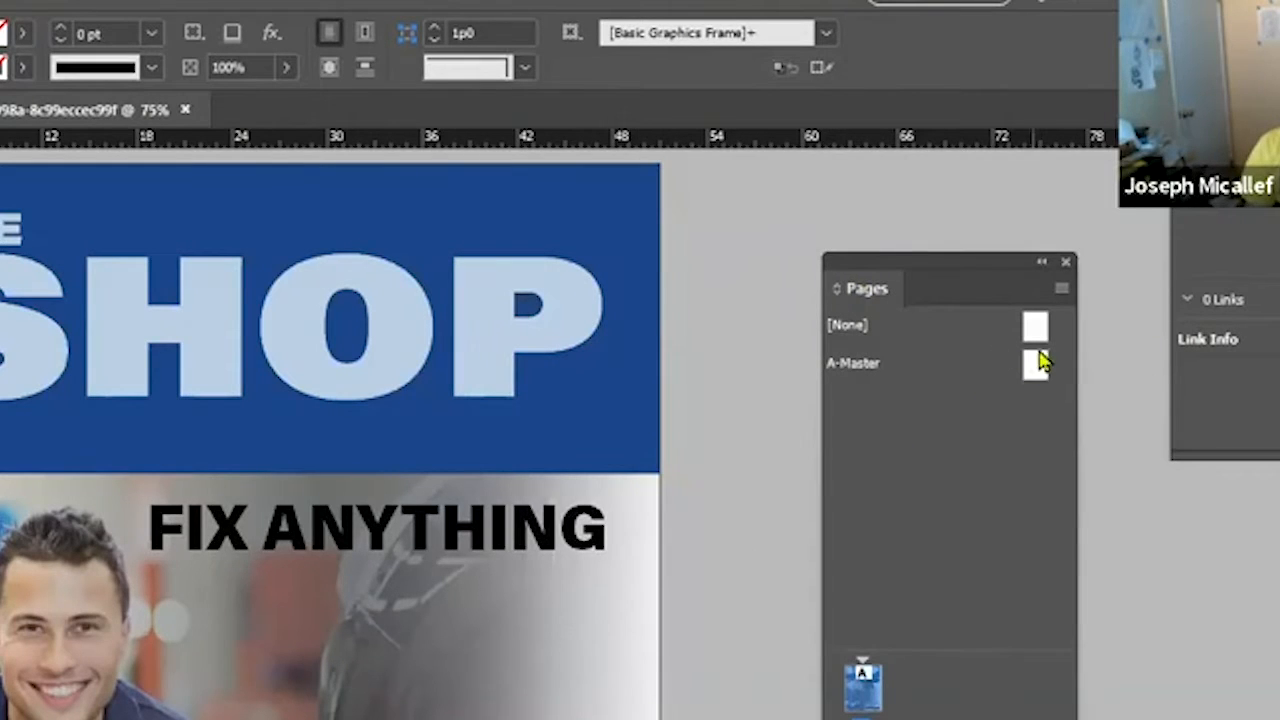
Add two new pages based on A-Master to the document
left_click_drag(900, 652, 903, 449)
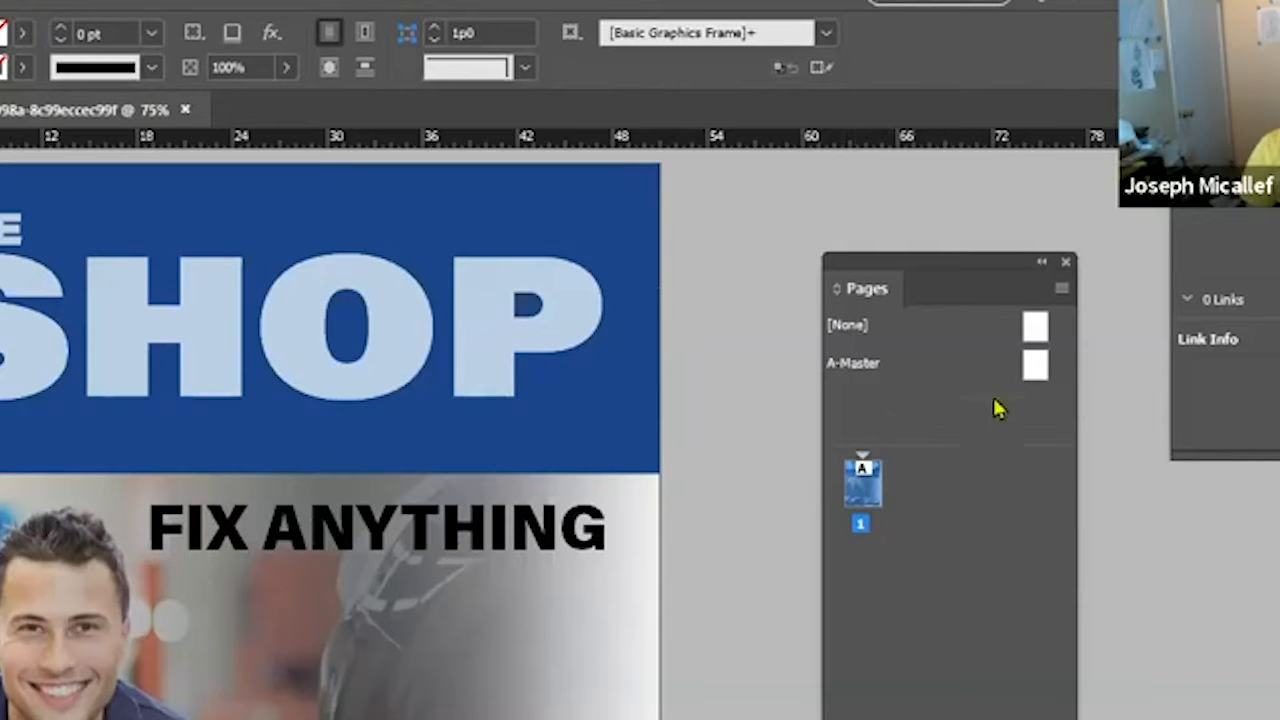
left_click_drag(1025, 365, 897, 510)
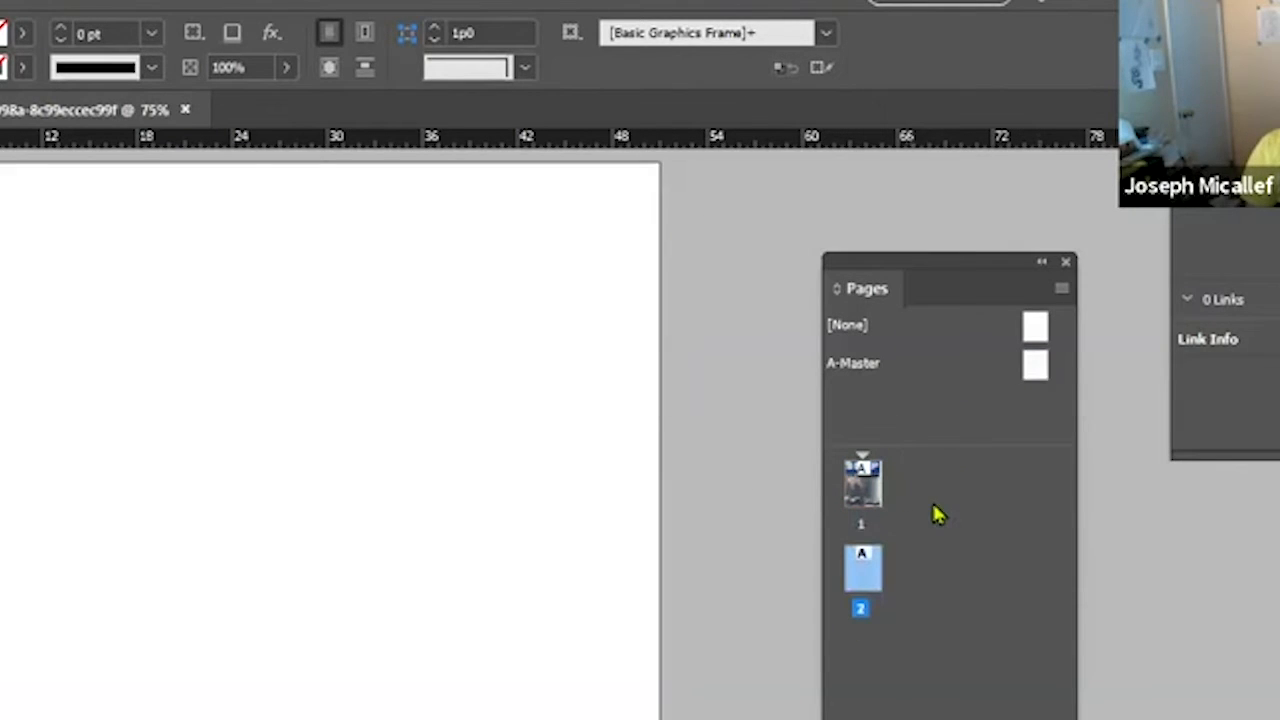
left_click_drag(1045, 365, 901, 606)
Browse pages 1, 2 and 3 of the document
left_click(866, 485)
double_click(865, 482)
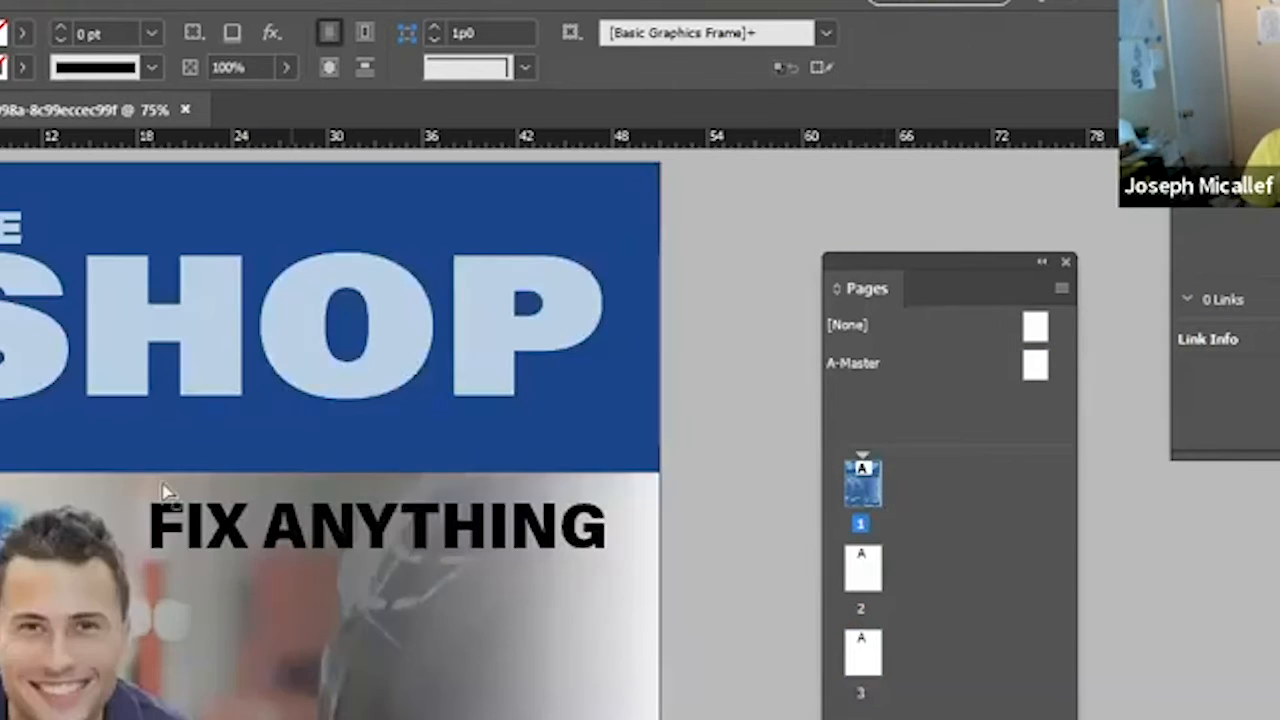
left_click(858, 568)
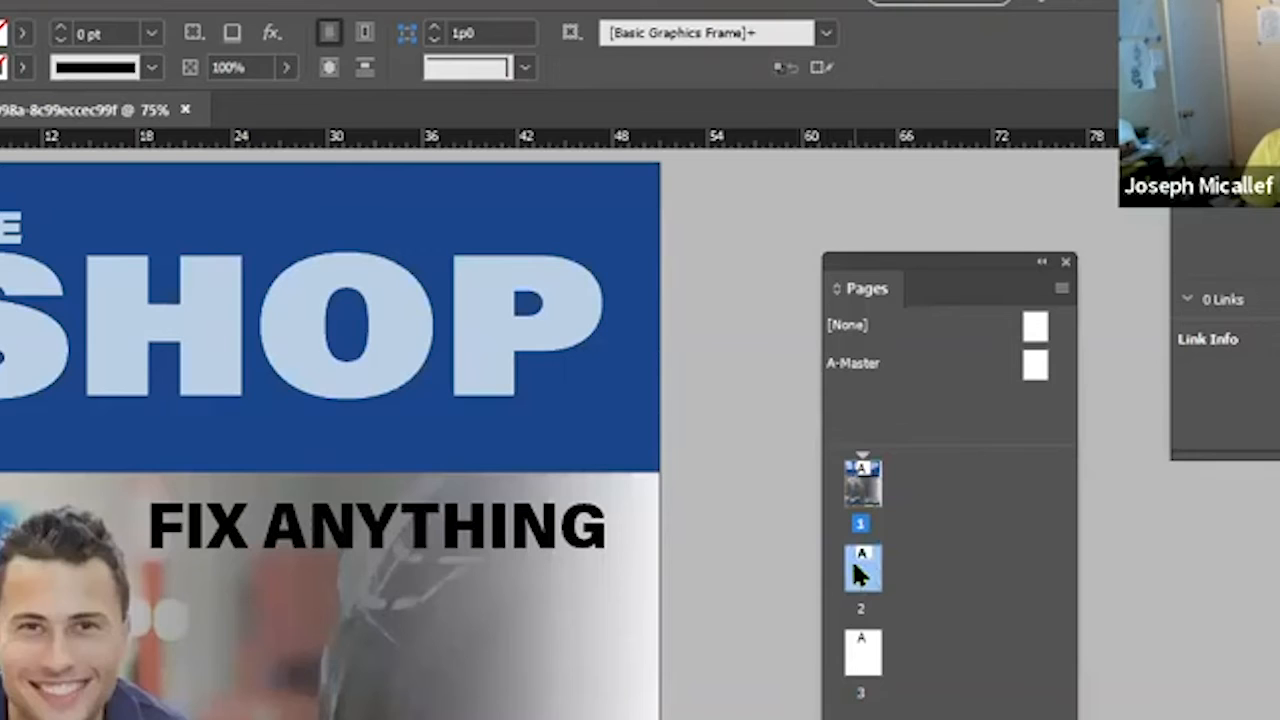
double_click(862, 590)
double_click(859, 657)
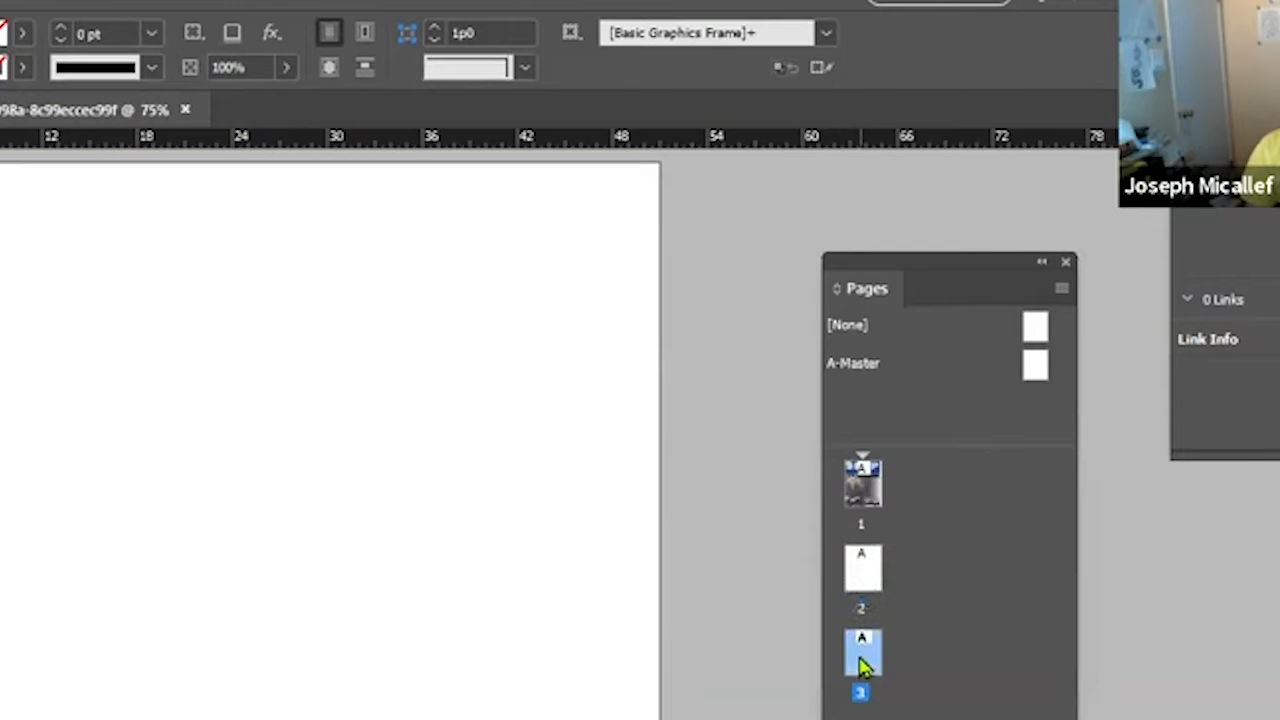
left_click(867, 486)
double_click(866, 484)
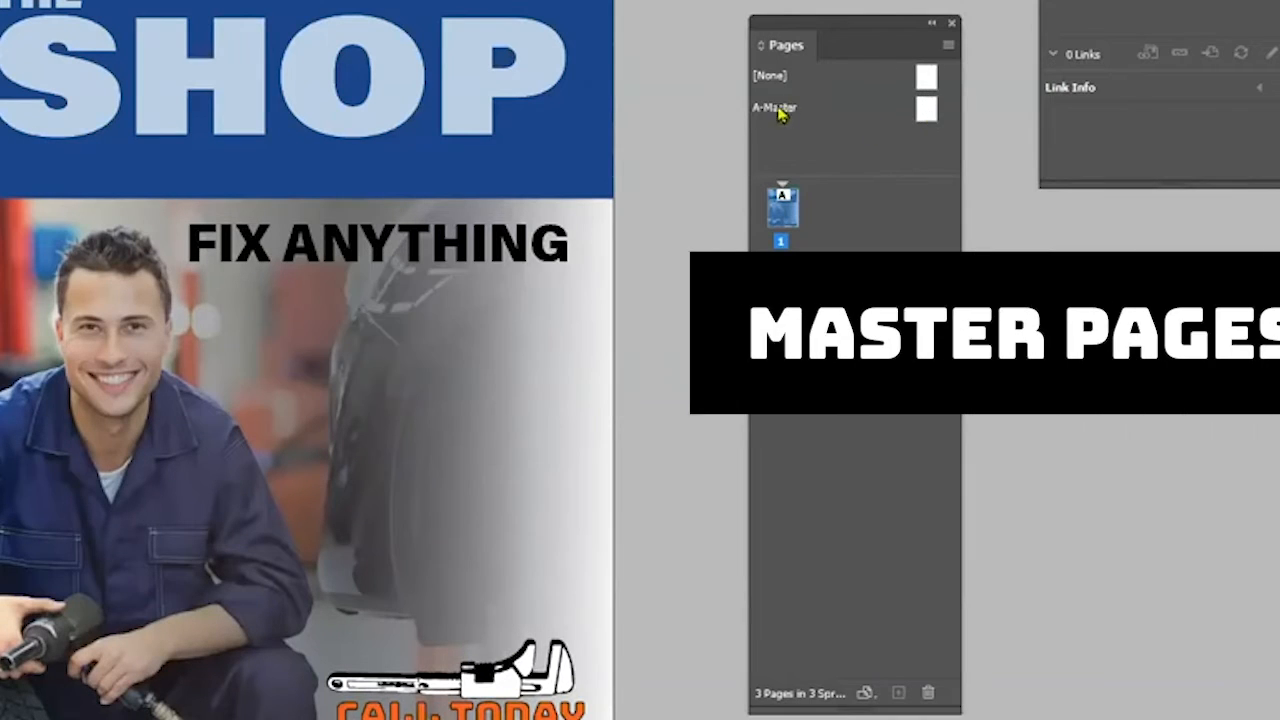
Open A-Master and add a text frame near the bottom-left of the page reading 'Please don't share.'
double_click(927, 110)
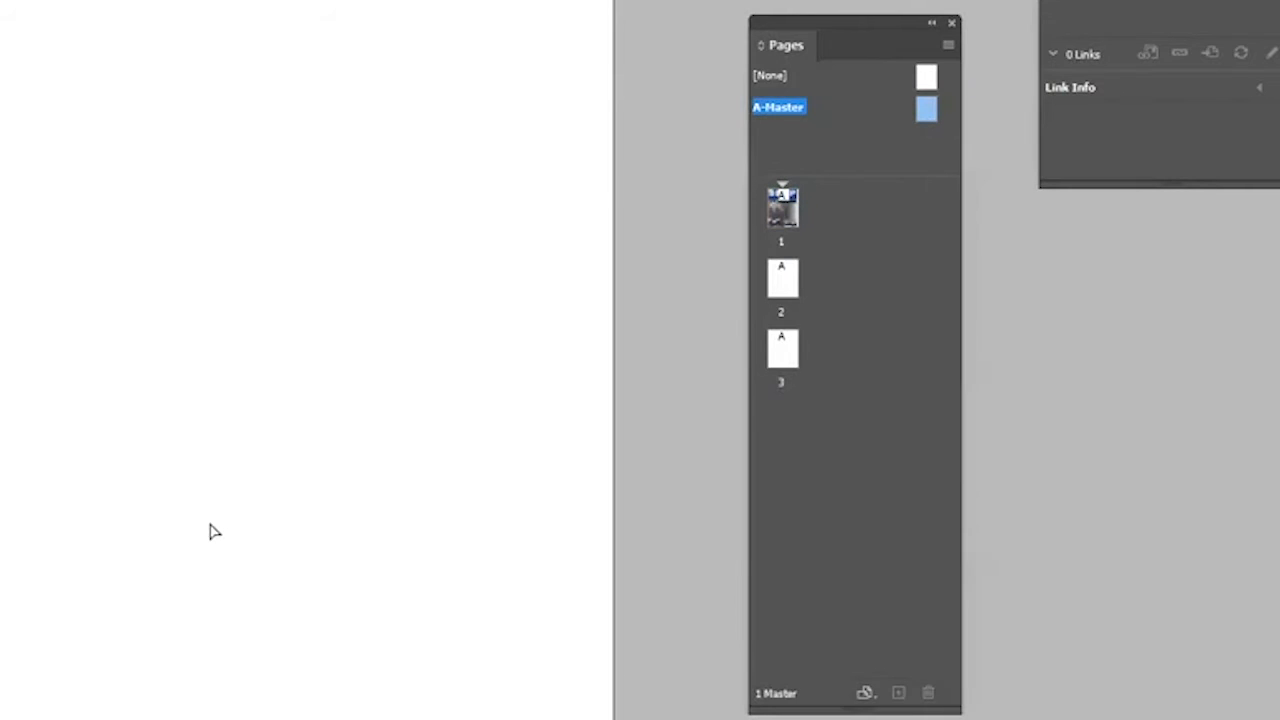
left_click(254, 186, "alt")
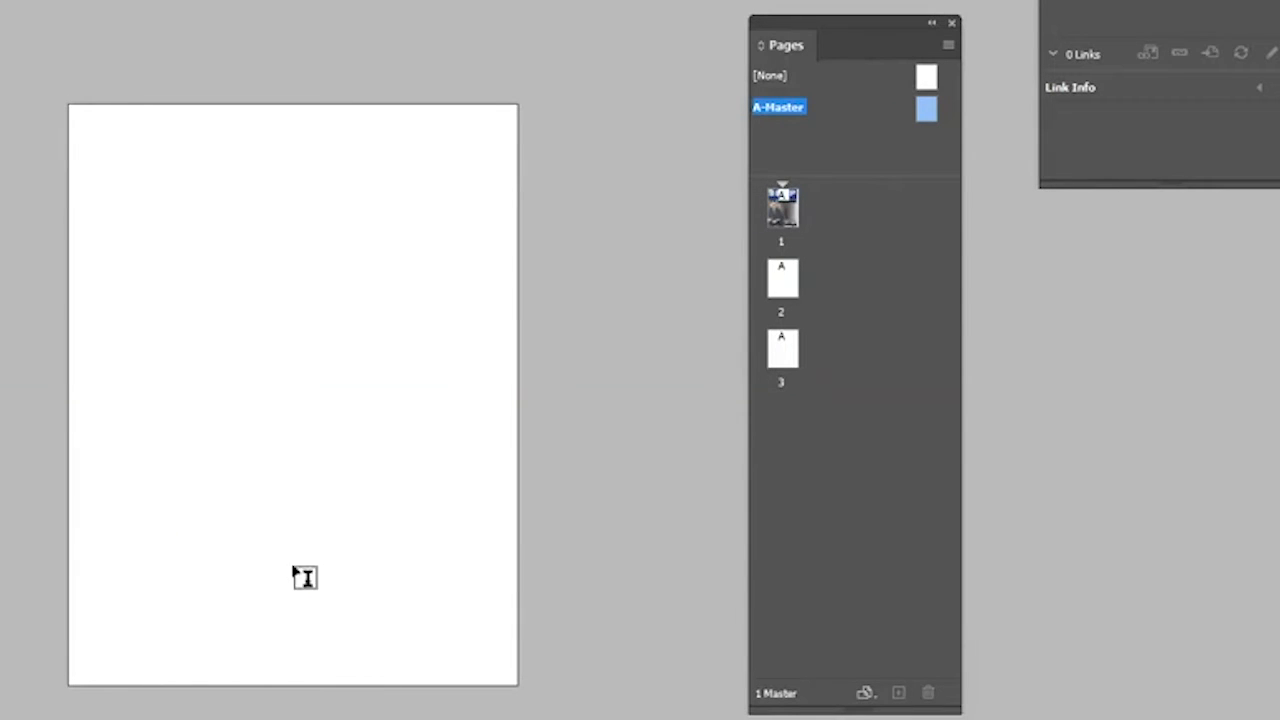
left_click(197, 631)
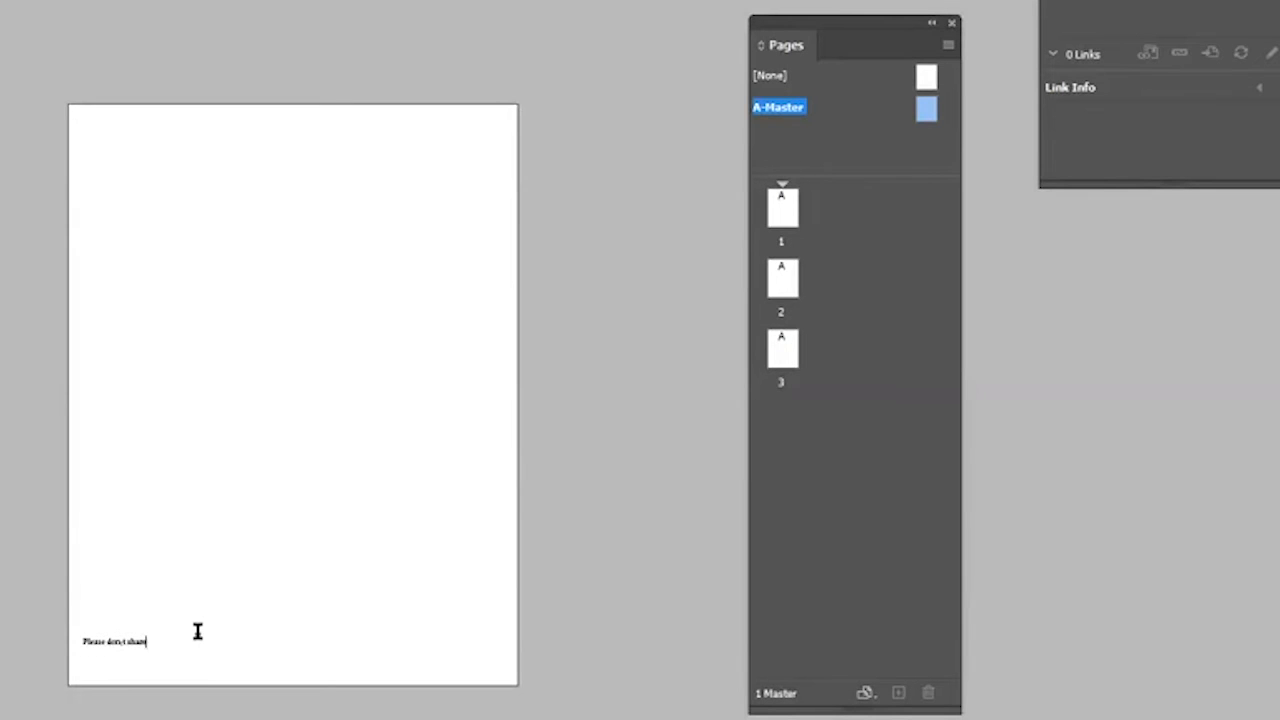
Select all the footer text and increase its font size in several steps
key("ctrl+a")
key("ctrl+shift+period")
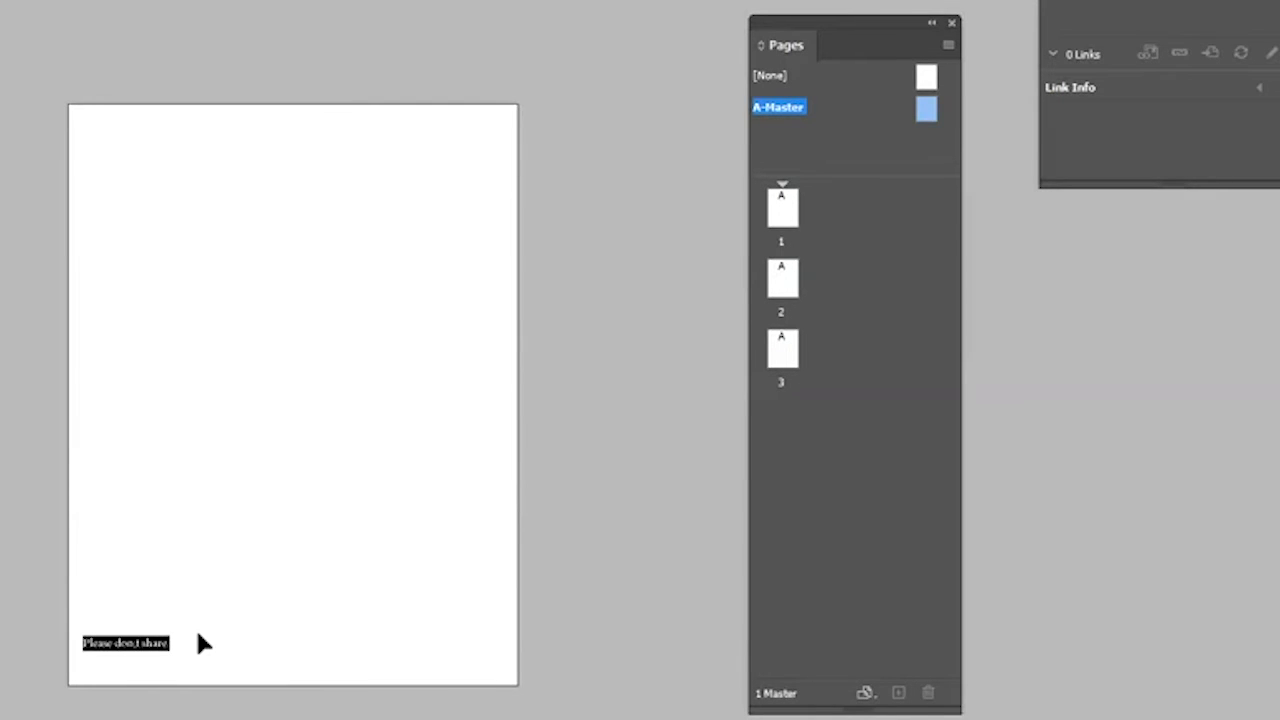
key("ctrl+shift+period")
key("ctrl+shift+period")
key("ctrl+shift+period")
key("ctrl+shift+period")
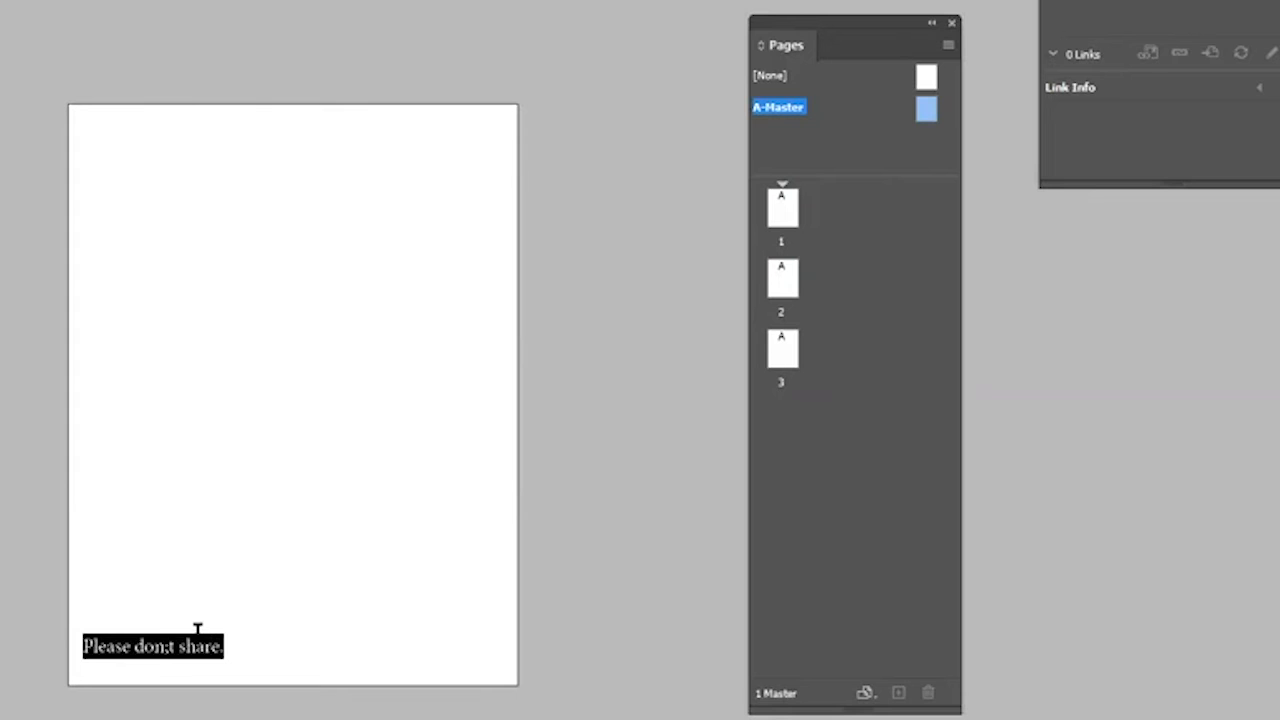
Correct the apostrophe in 'don't', reselect the text and enlarge it three more steps
left_click(160, 646)
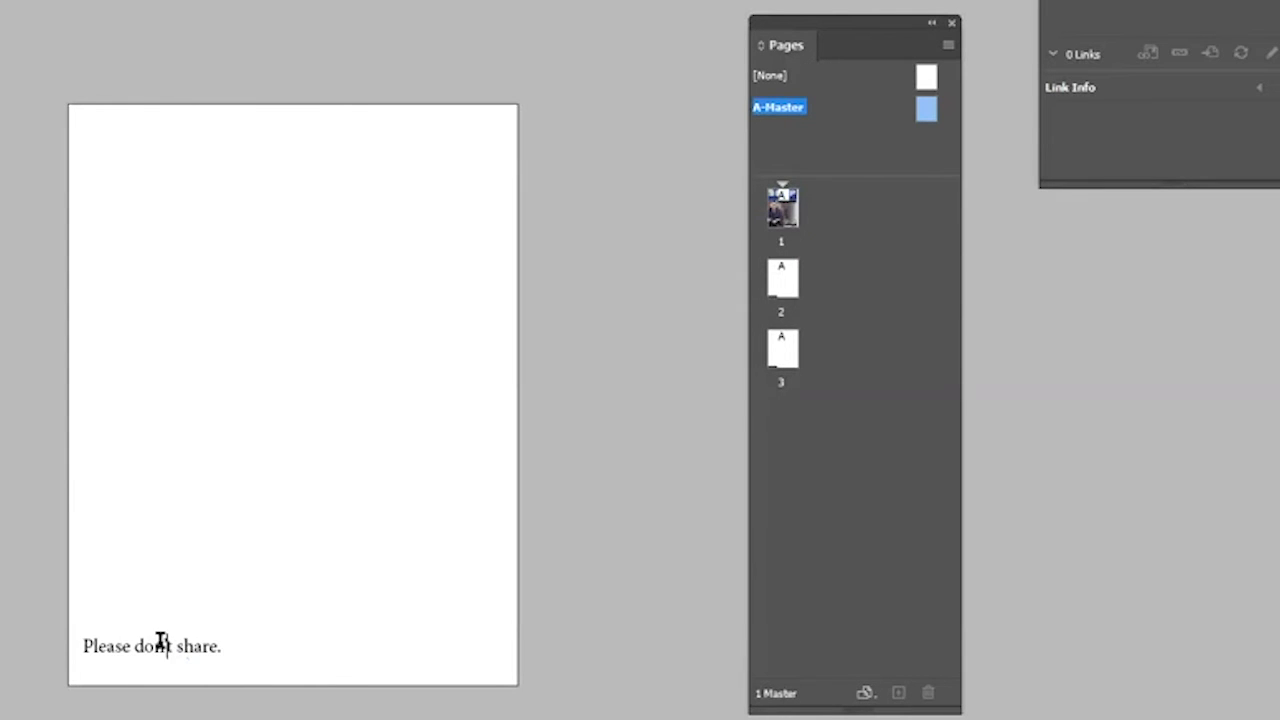
left_click_drag(221, 646, 23, 620)
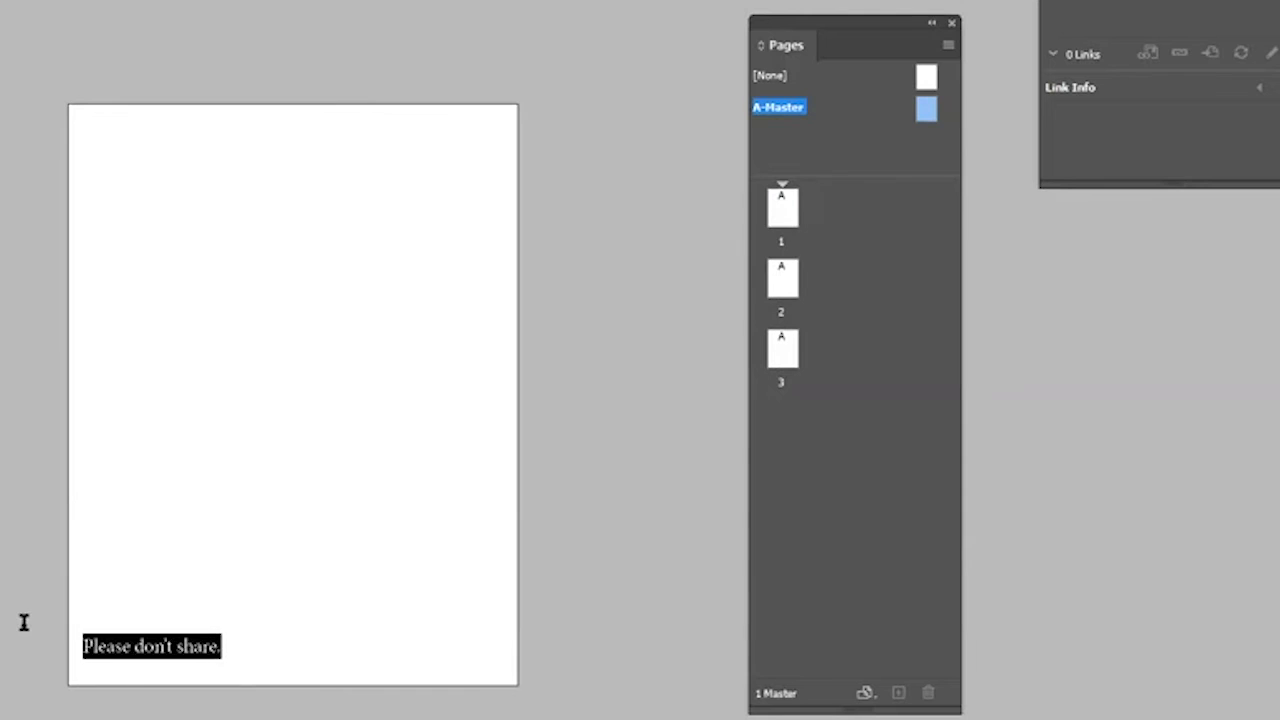
key("ctrl+shift+period")
key("ctrl+shift+period")
key("ctrl+shift+period")
key("ctrl+shift+period")
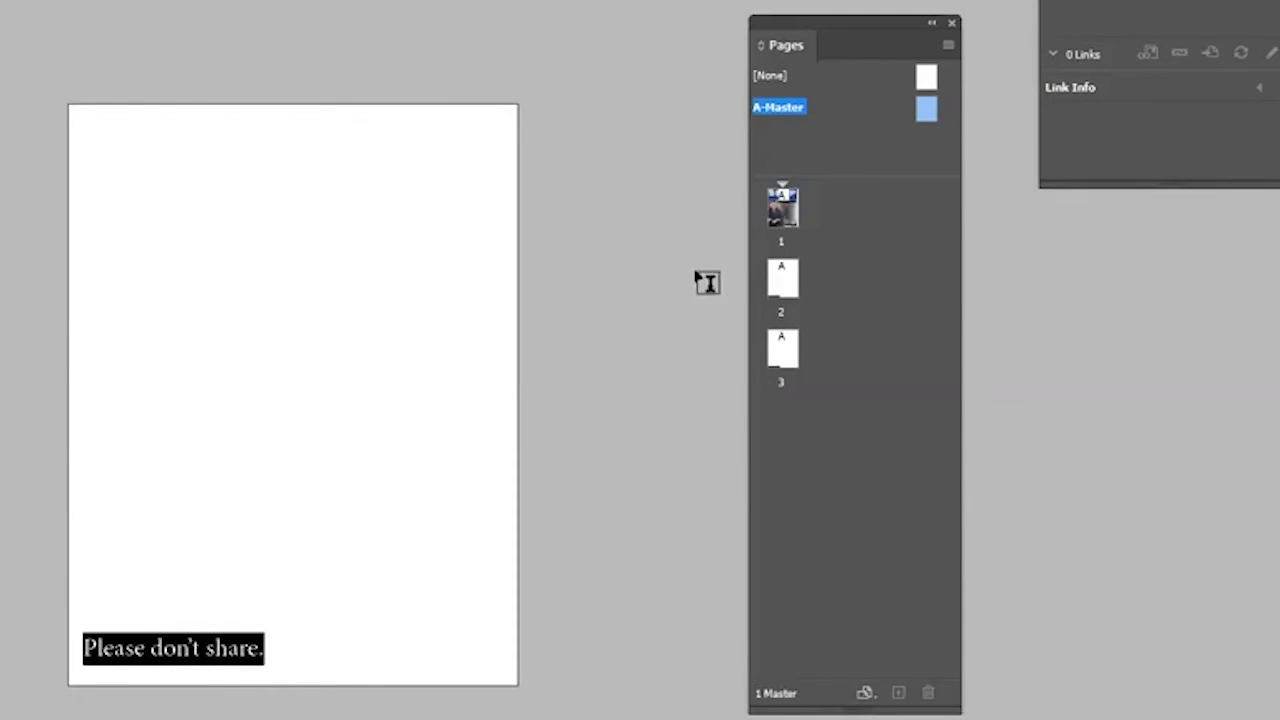
Check pages 1, 2 and 3 for the master footer text
double_click(782, 210)
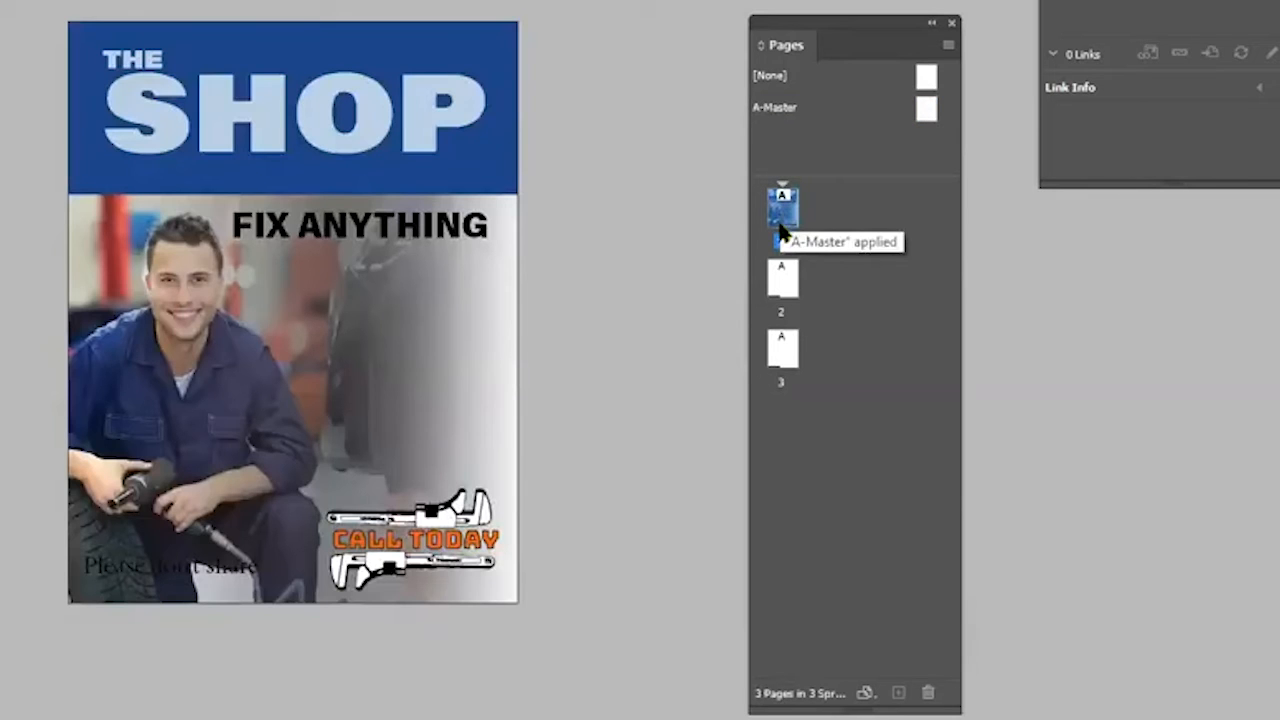
double_click(788, 283)
scroll(260, 685, "down", 5)
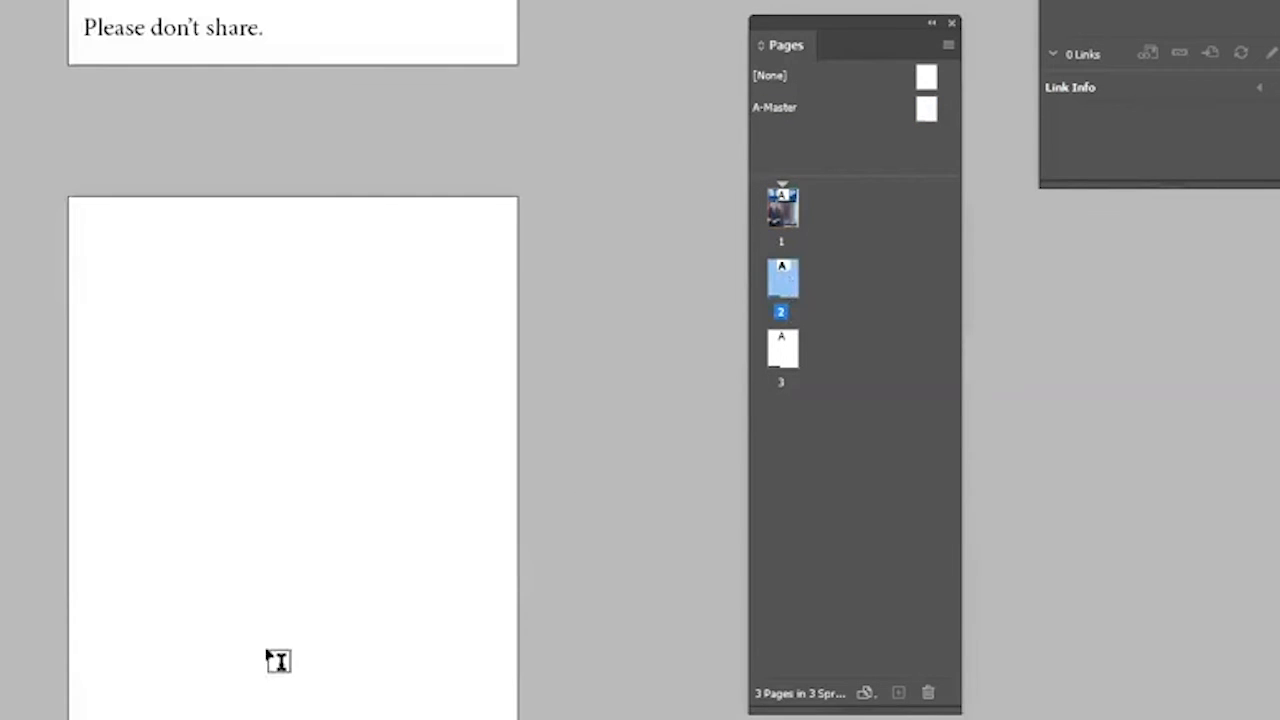
scroll(346, 251, "up", 5)
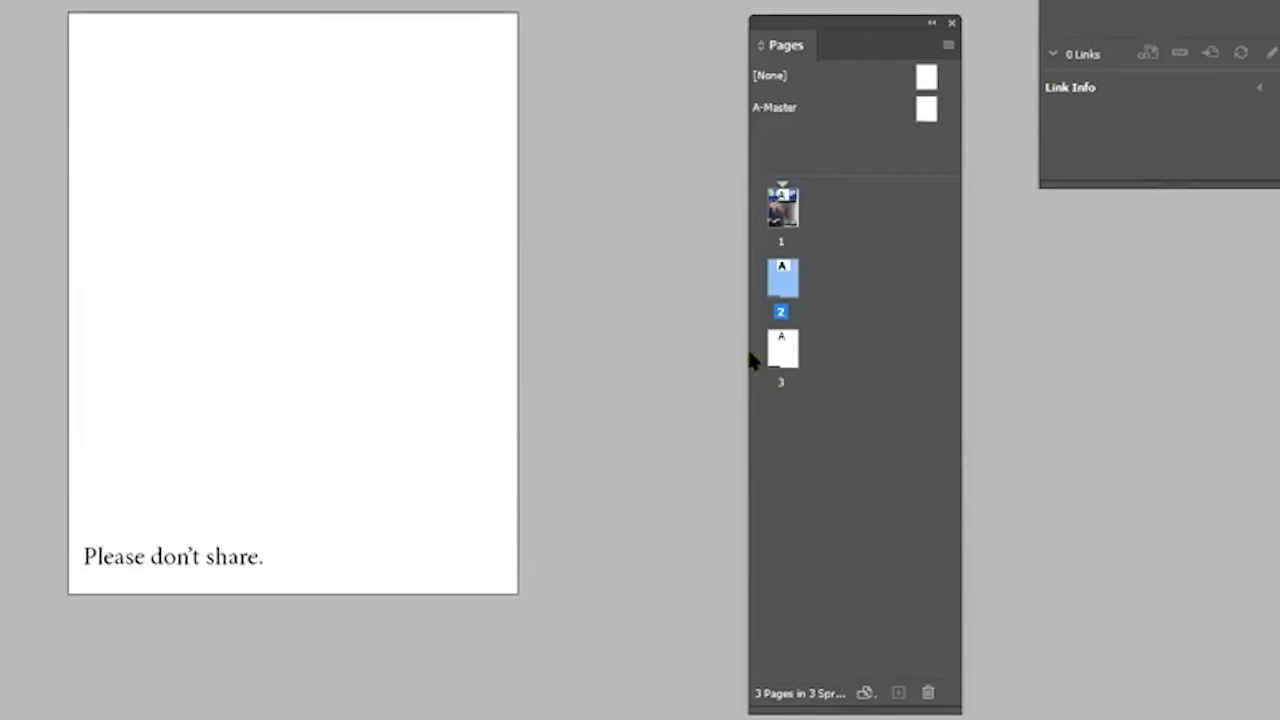
left_click(801, 333)
left_click(793, 276)
double_click(790, 230)
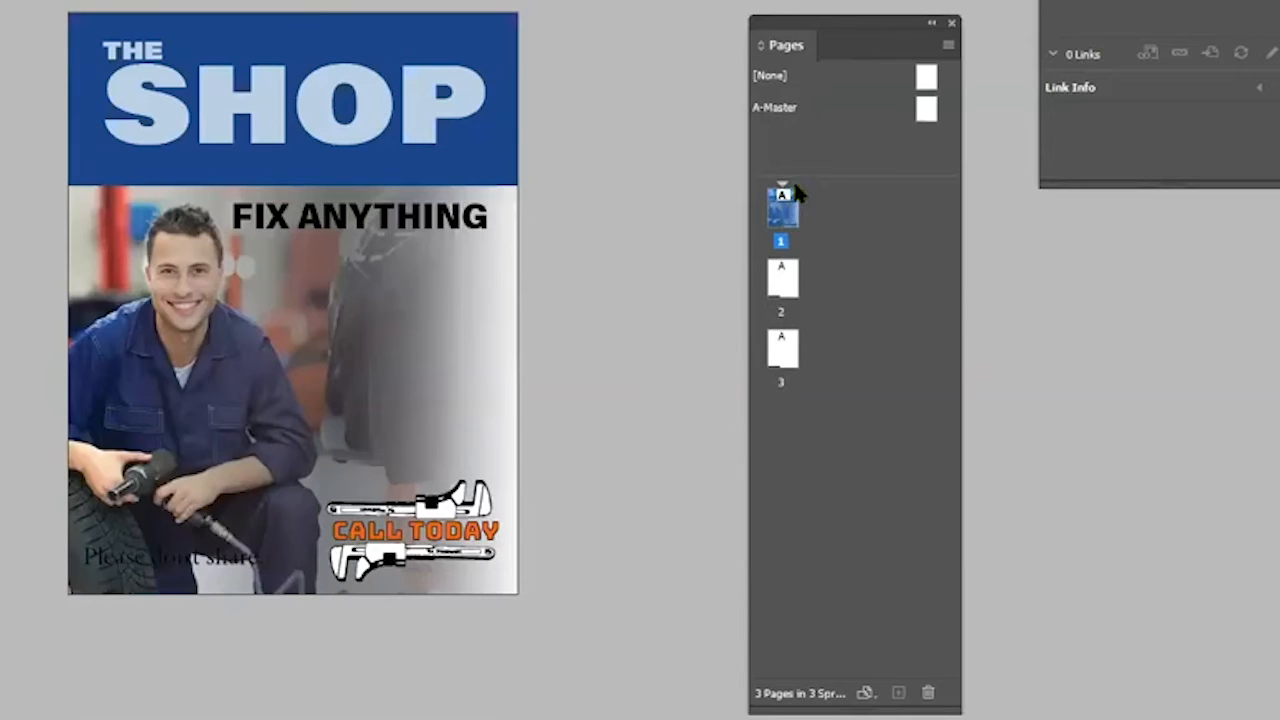
Open A-Master and draw a rectangle over the footer text, filling it with yellow
left_click(930, 114)
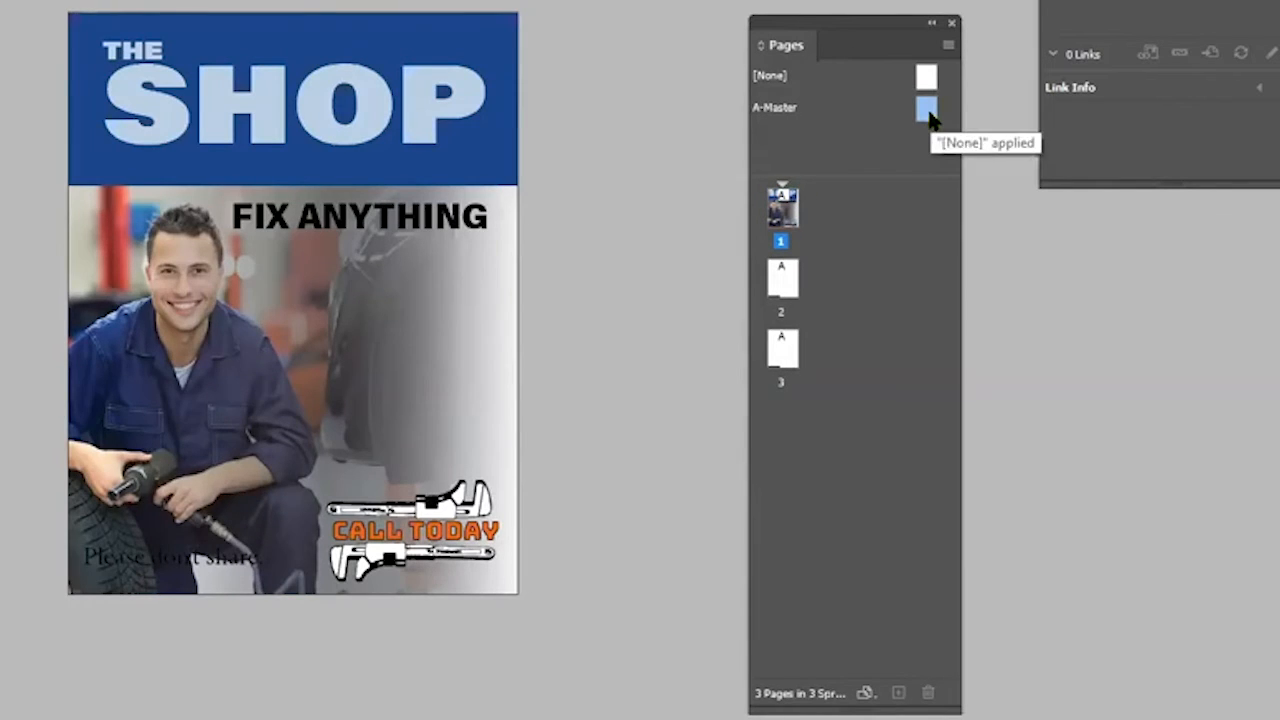
double_click(930, 114)
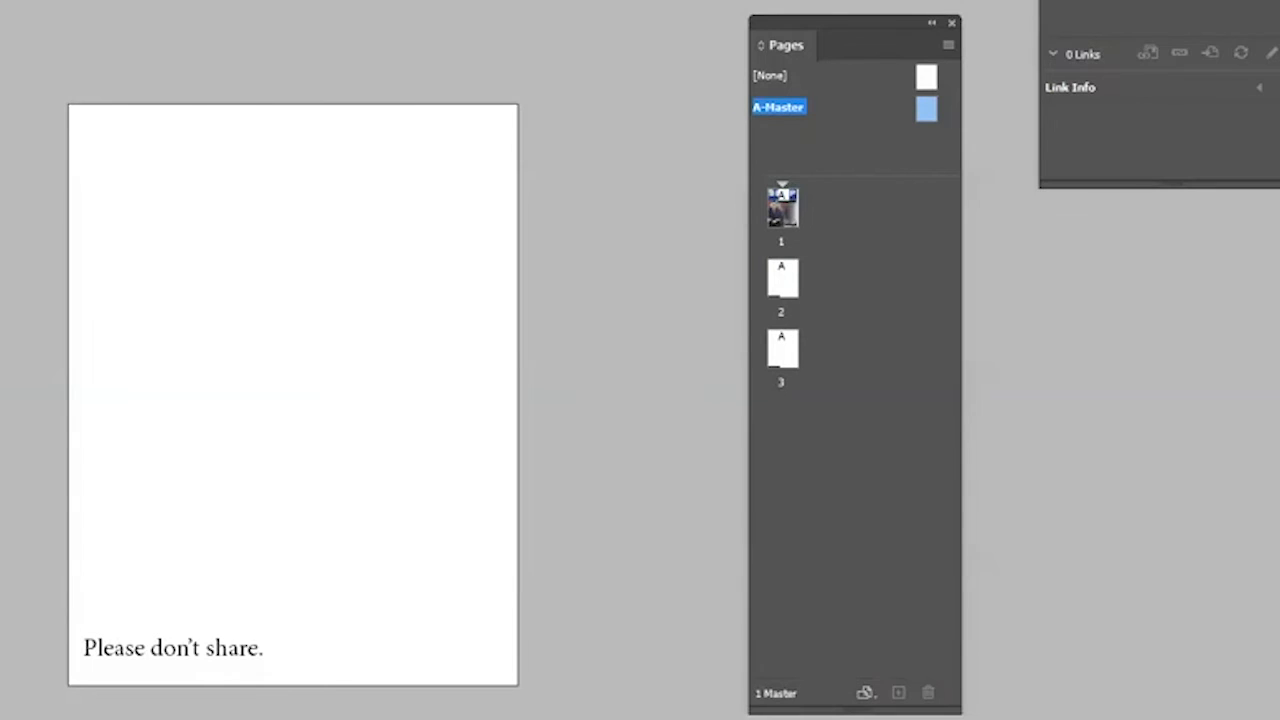
mouse_move(76, 621)
left_mouse_down()
mouse_move(131, 660)
mouse_move(274, 676)
left_mouse_up()
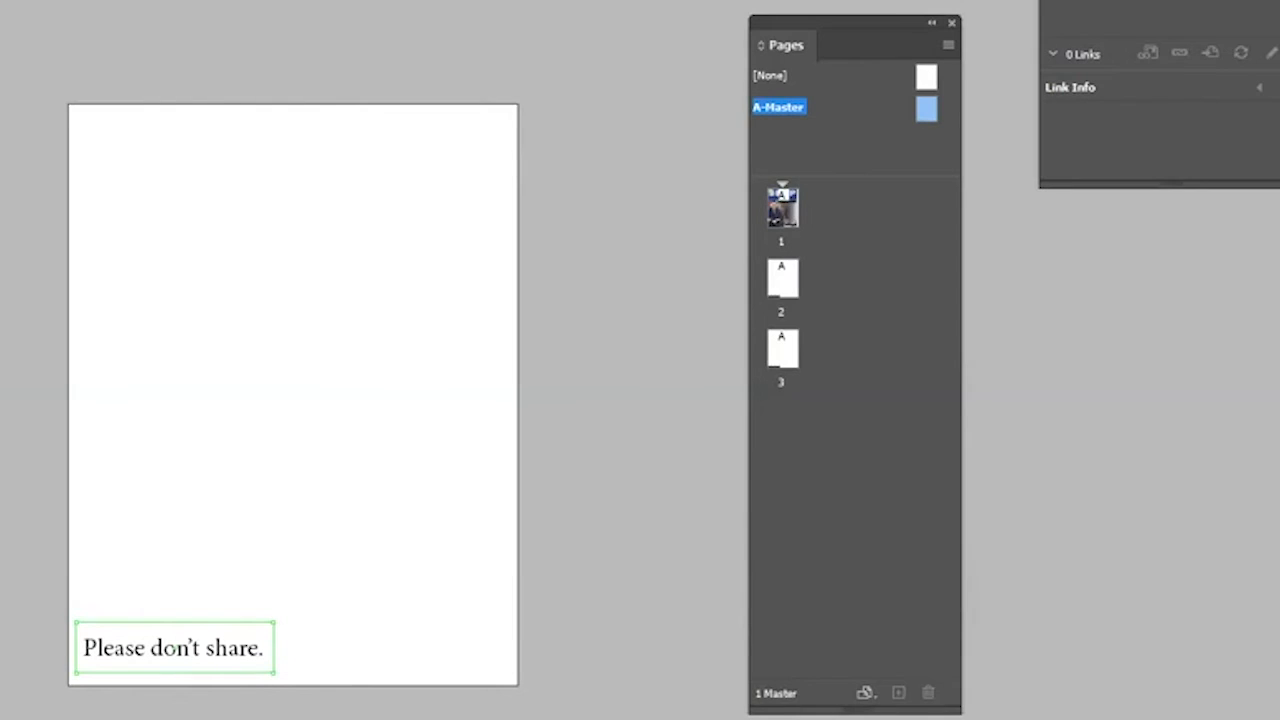
mouse_move(113, 233)
left_mouse_down()
mouse_move(110, 218)
mouse_move(164, 226)
left_mouse_up()
left_click_drag(312, 216, 314, 205)
left_click(522, 188)
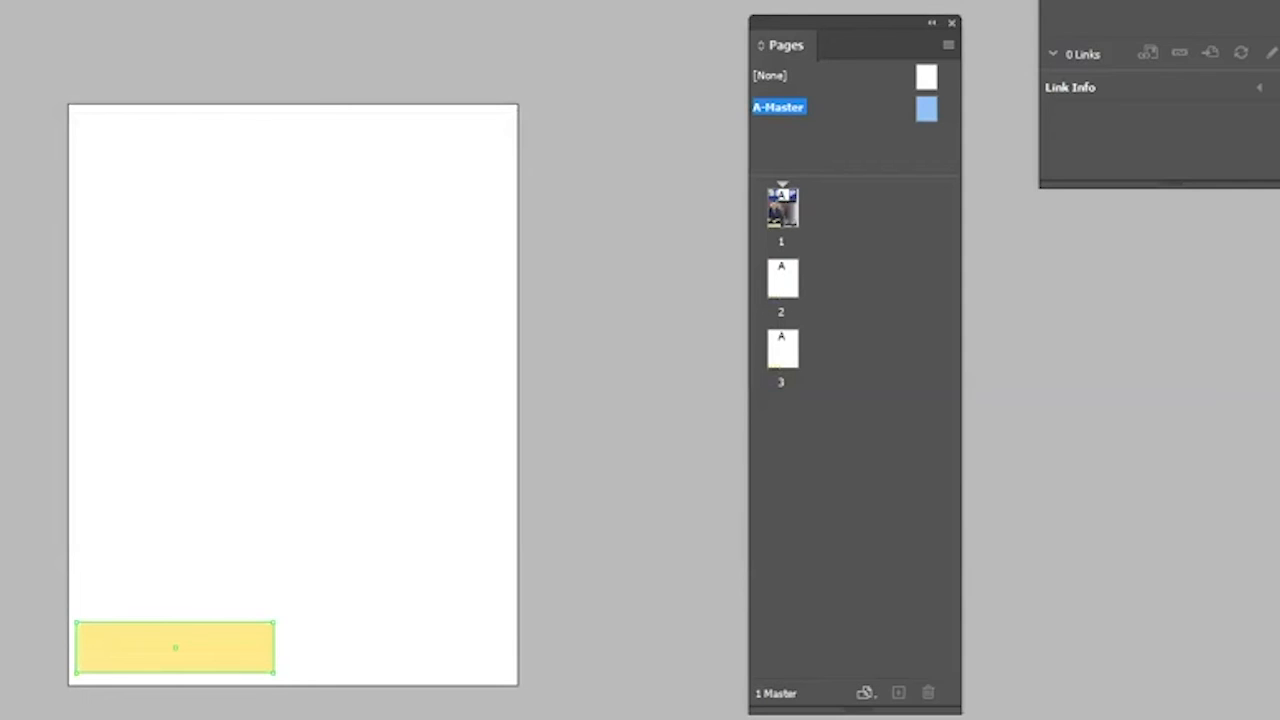
key("v")
left_click(188, 686)
left_click_drag(252, 659, 258, 606)
left_click(217, 662)
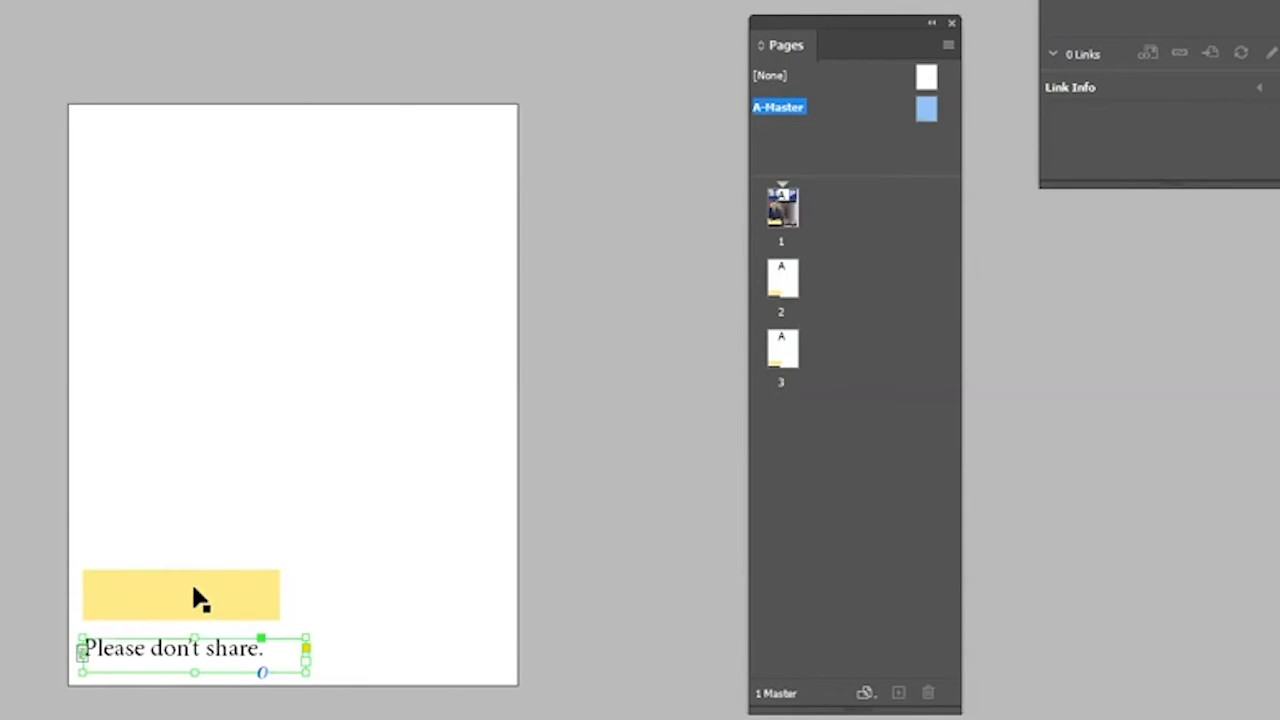
key("ctrl+z")
Send the yellow rectangle to the back behind the footer text
left_click(212, 678)
left_click(211, 671)
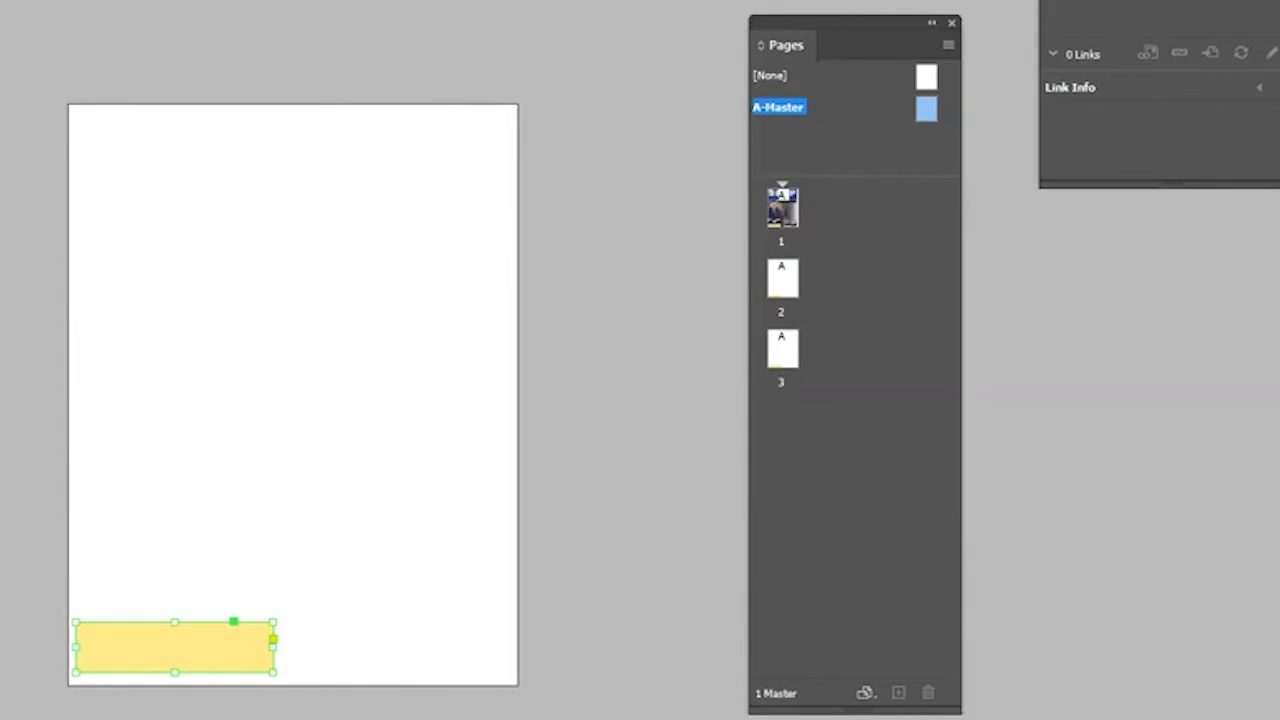
key("ctrl+shift+bracketleft")
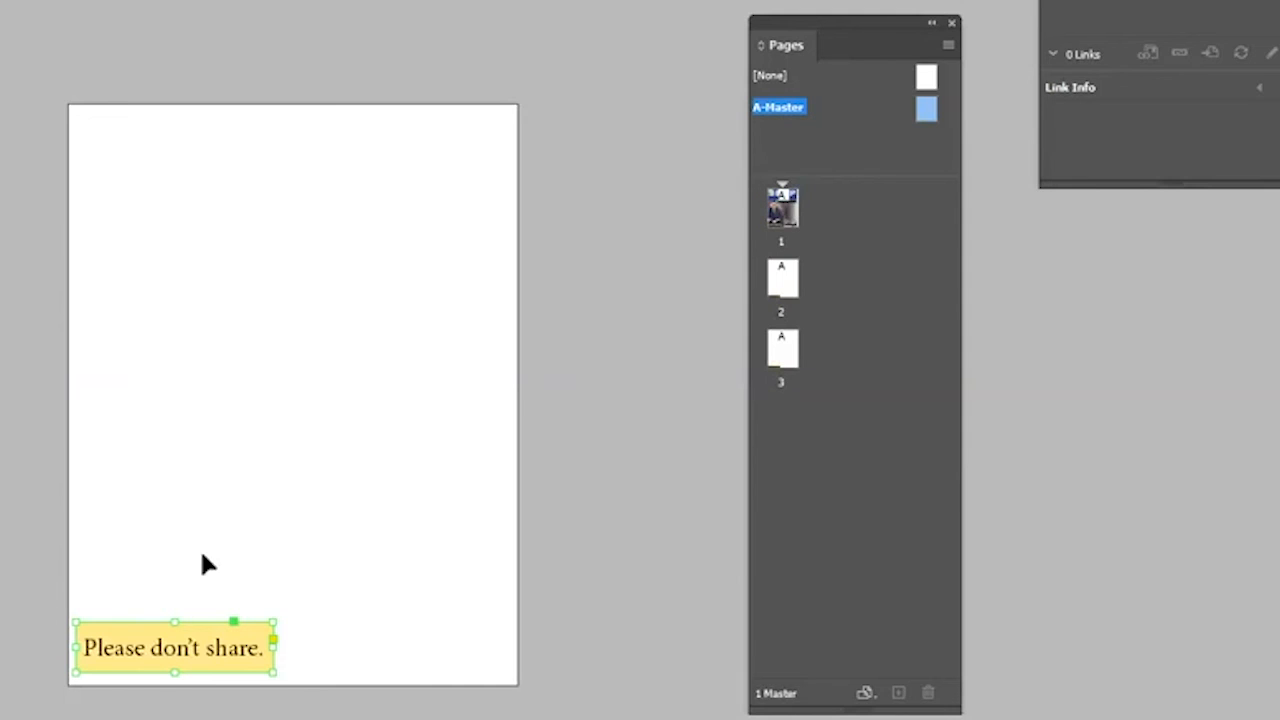
left_click(376, 392)
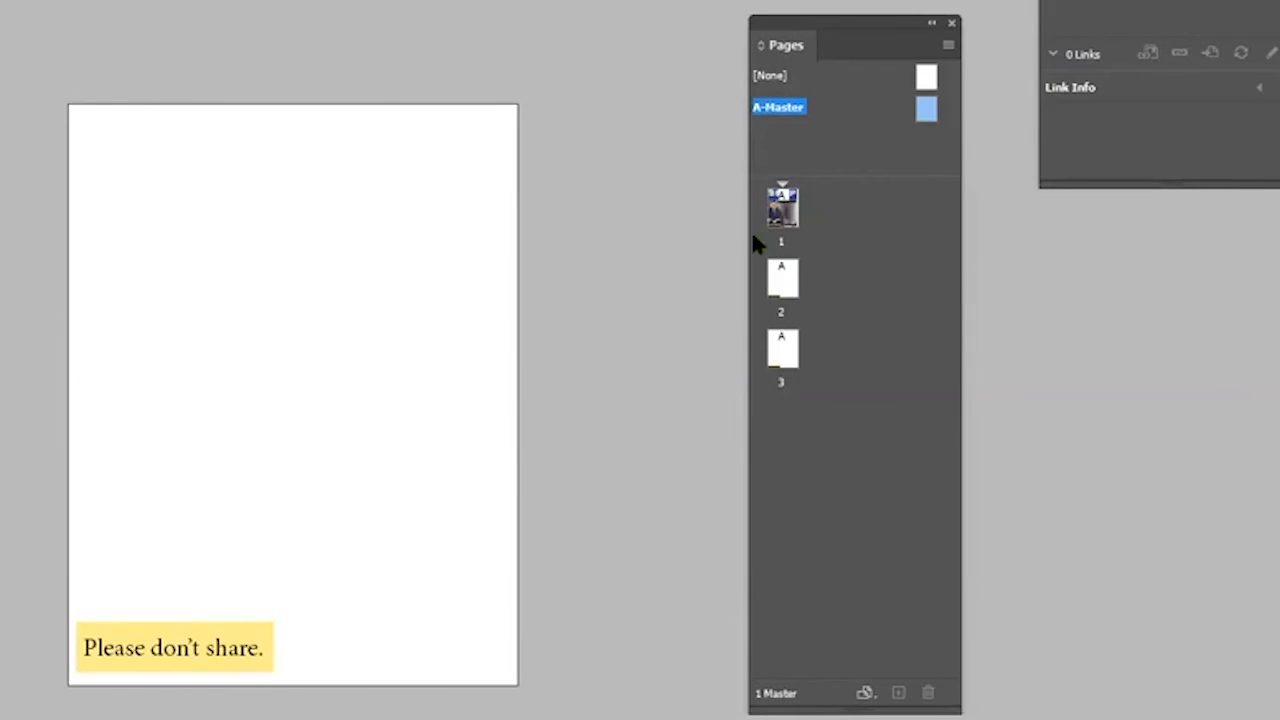
Add a fourth page based on A-Master
left_click(780, 278)
left_click(780, 278)
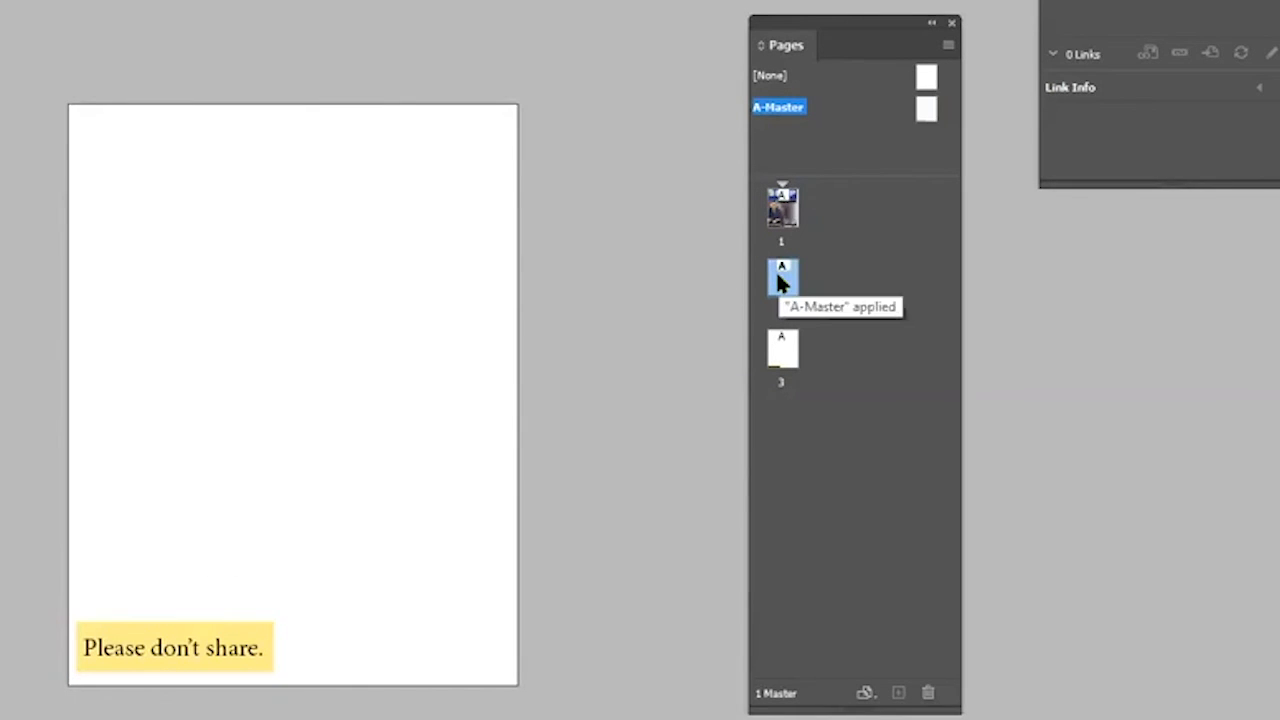
scroll(637, 319, "up", 3)
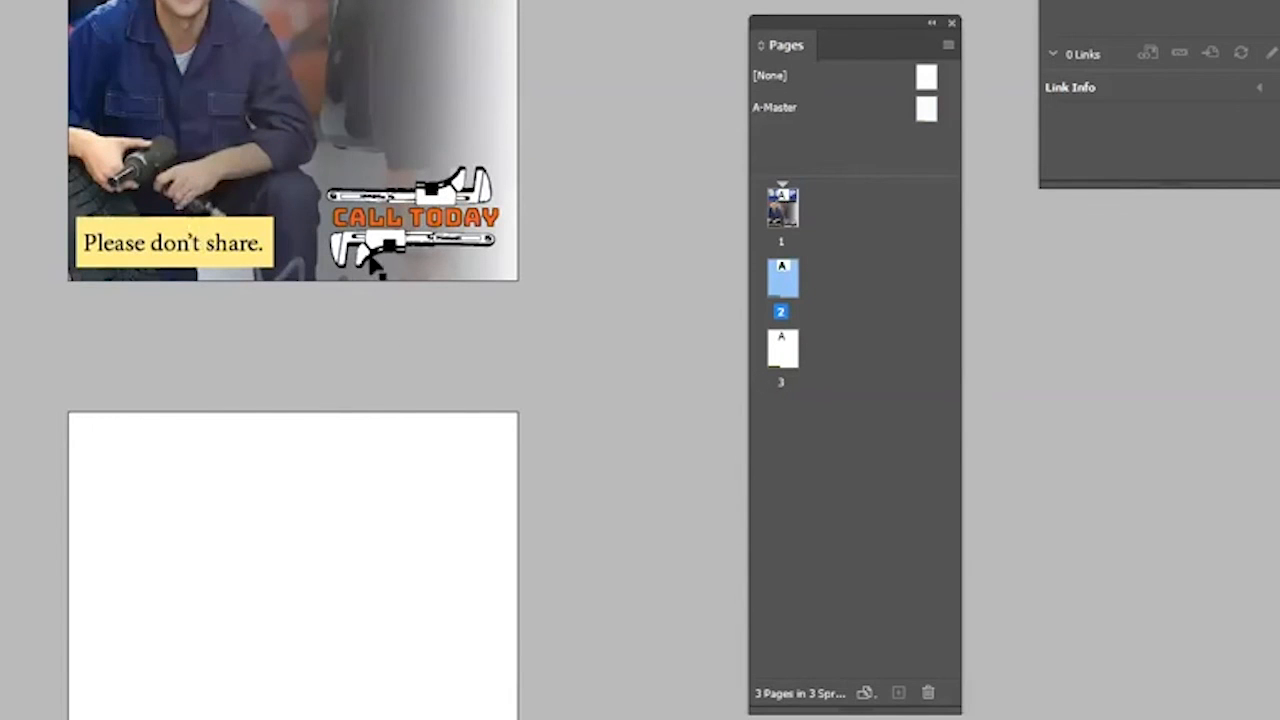
scroll(368, 265, "up", 3)
left_click_drag(927, 110, 781, 428)
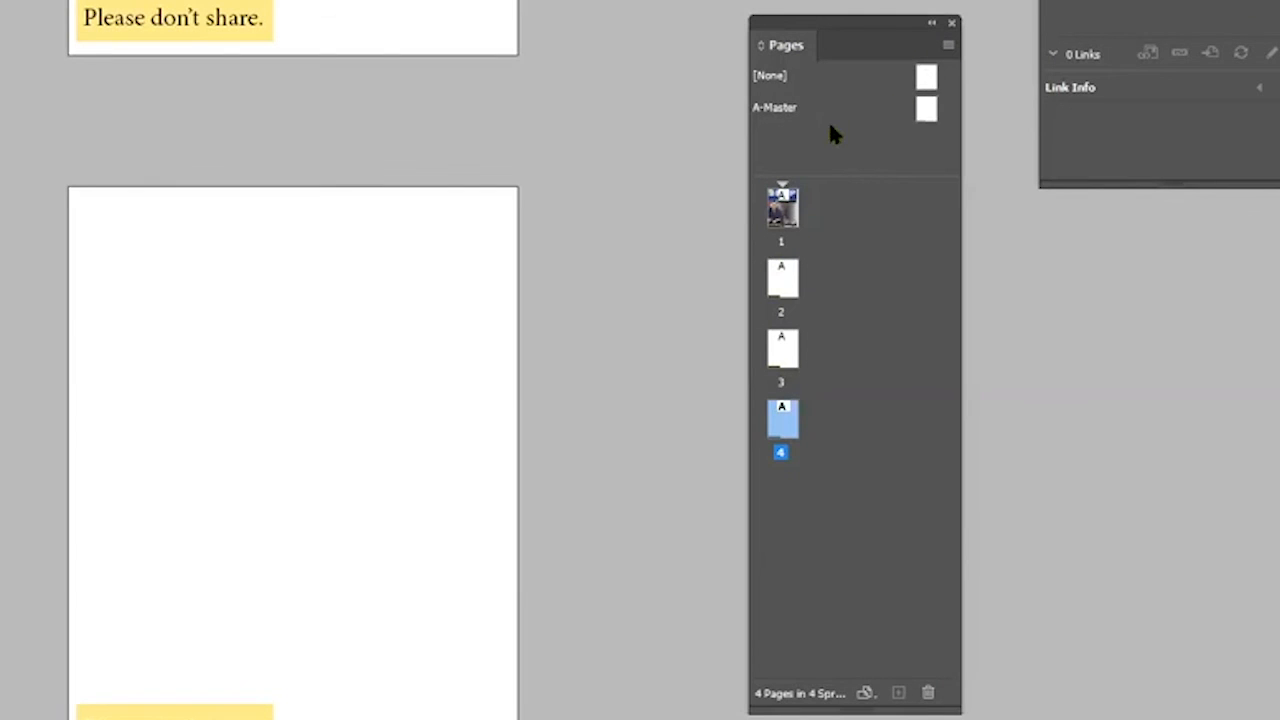
Create a new master with prefix B and add a fifth page based on B-Master
left_click(789, 103)
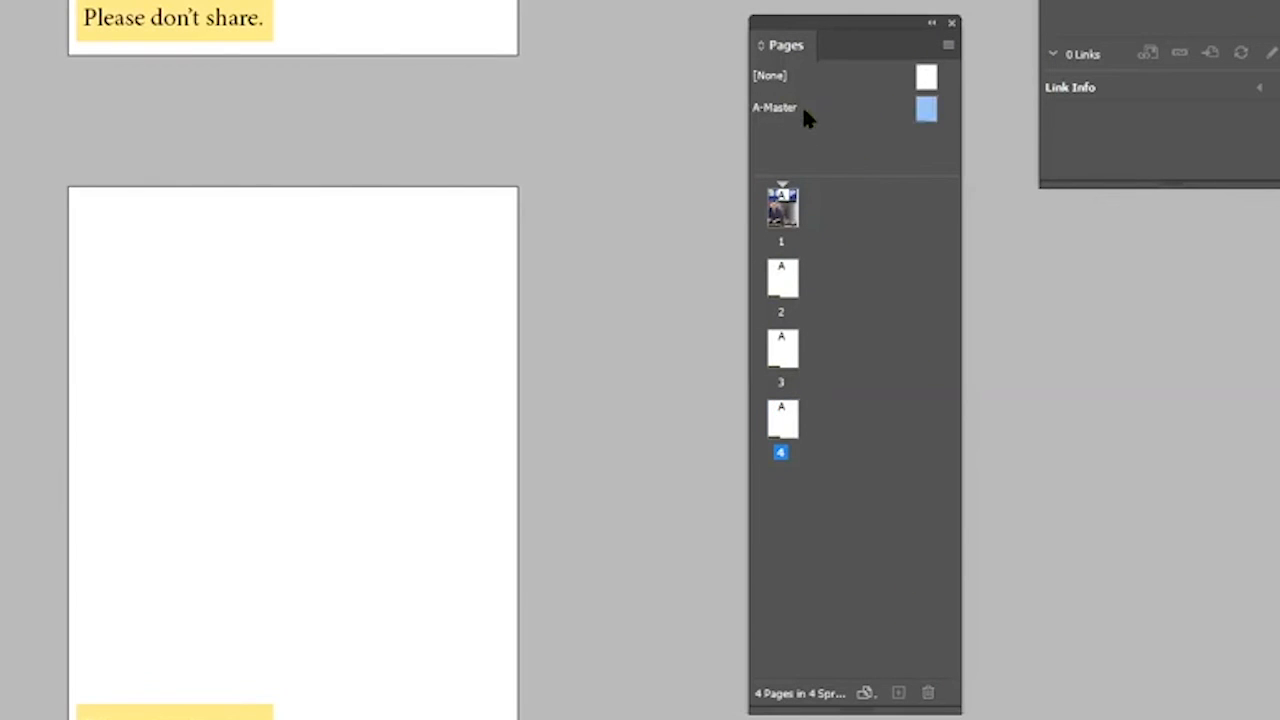
left_click(946, 50)
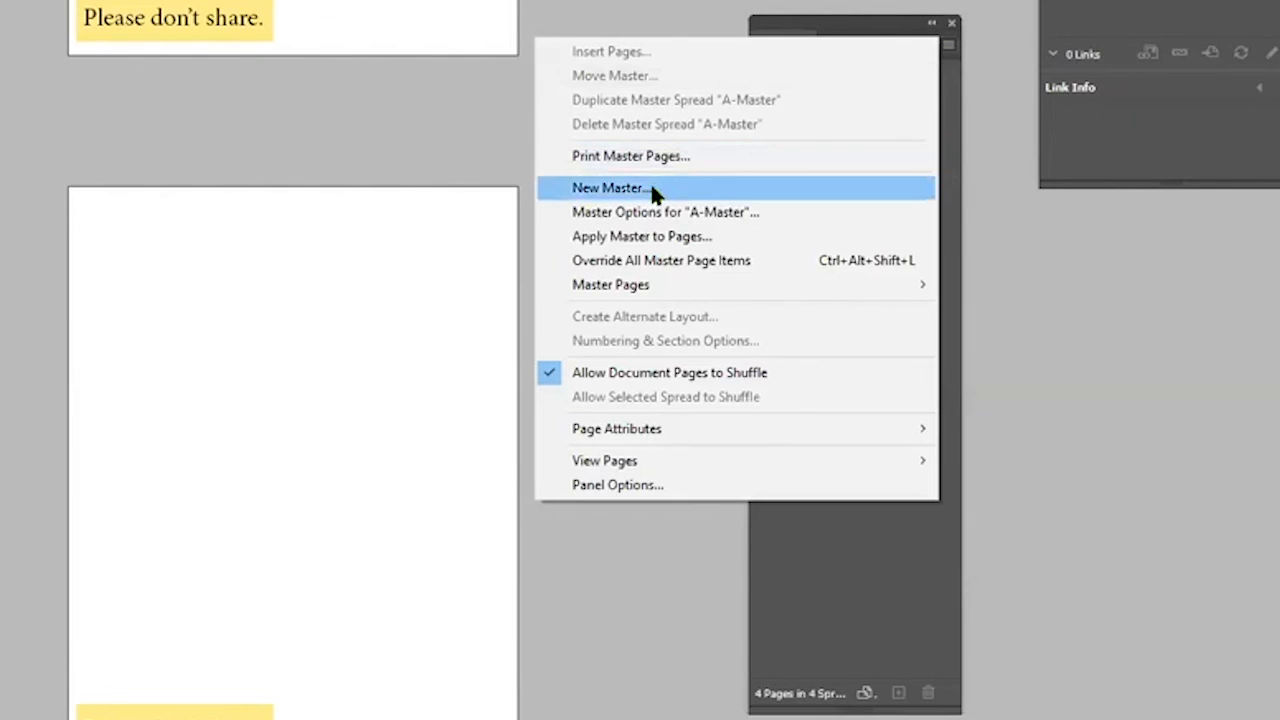
left_click(650, 188)
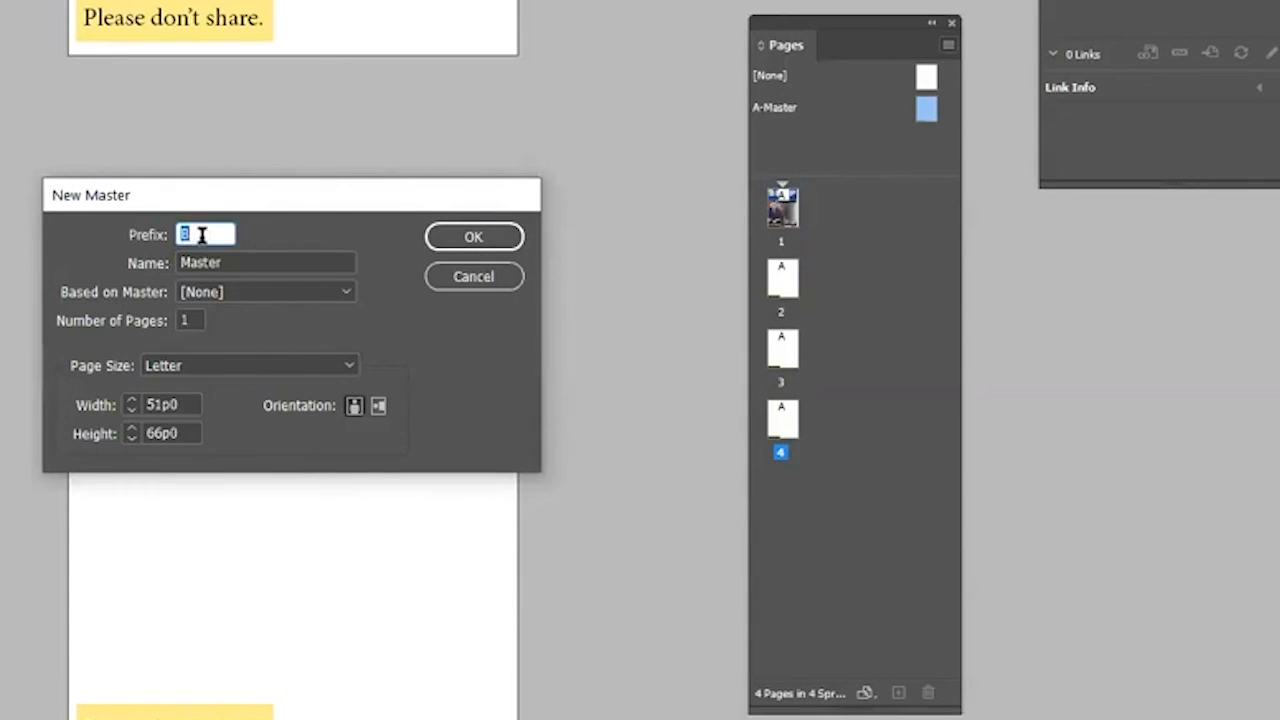
left_click(462, 232)
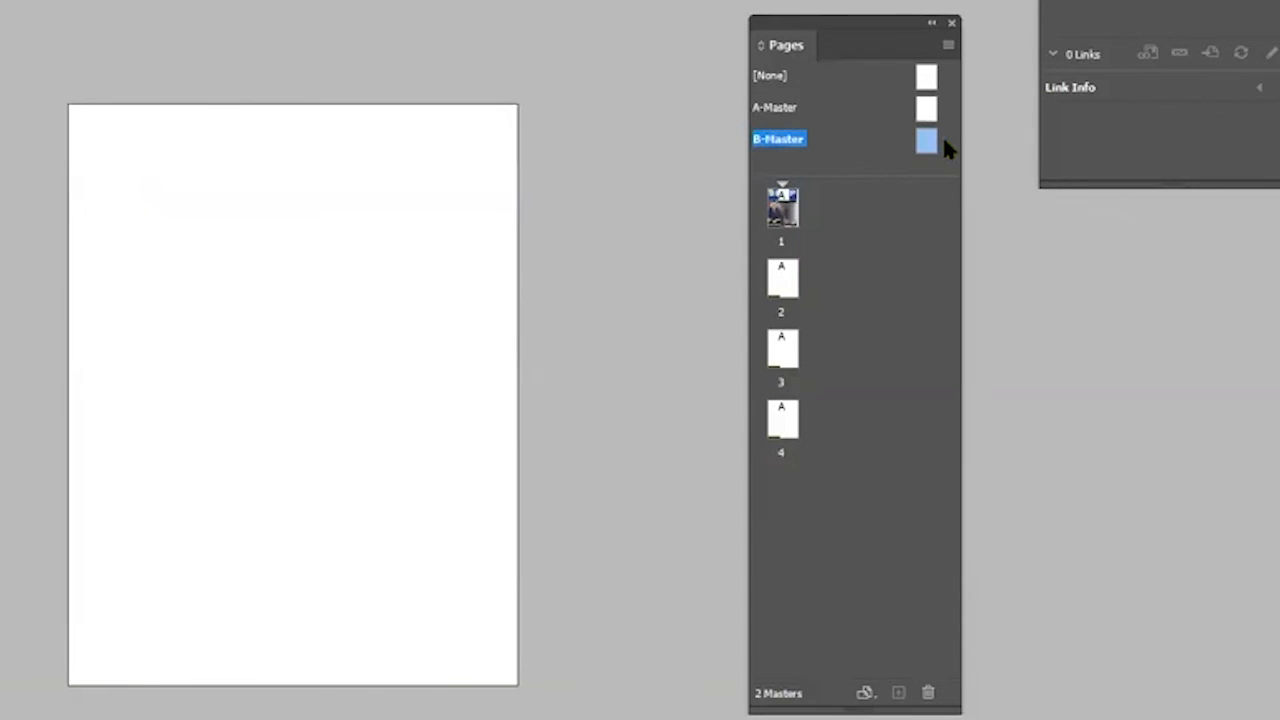
left_click_drag(929, 150, 782, 537)
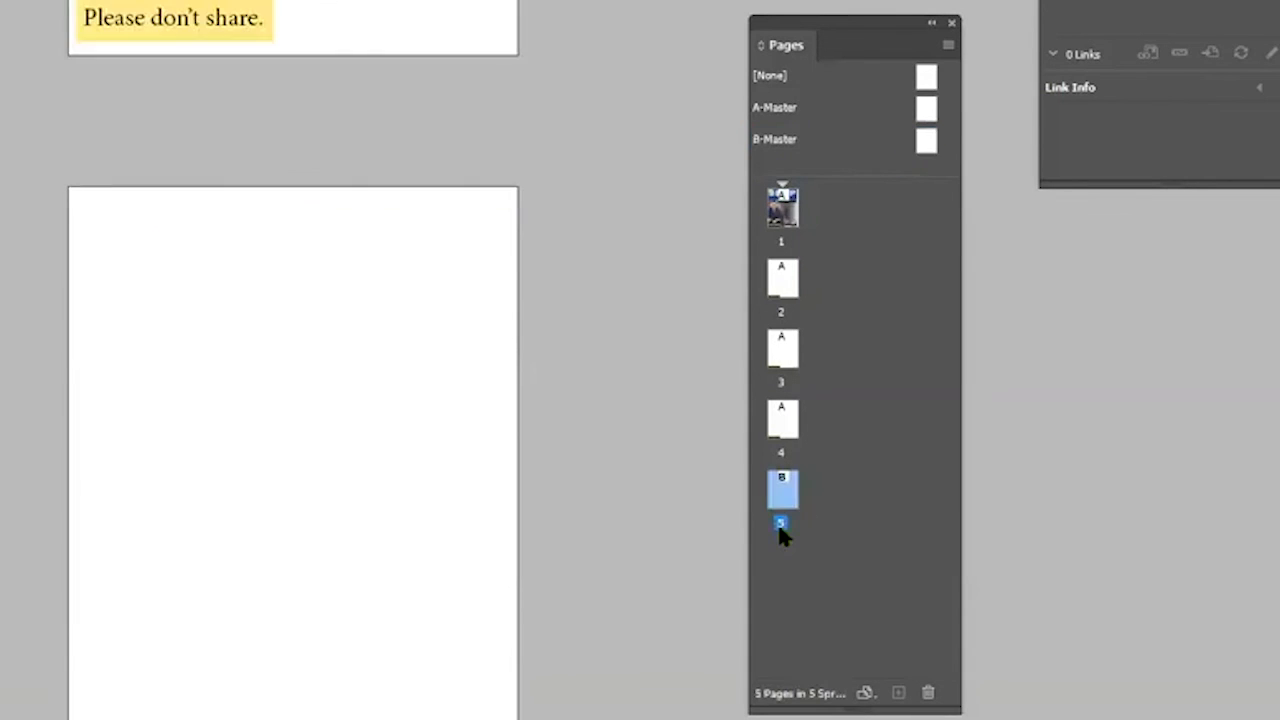